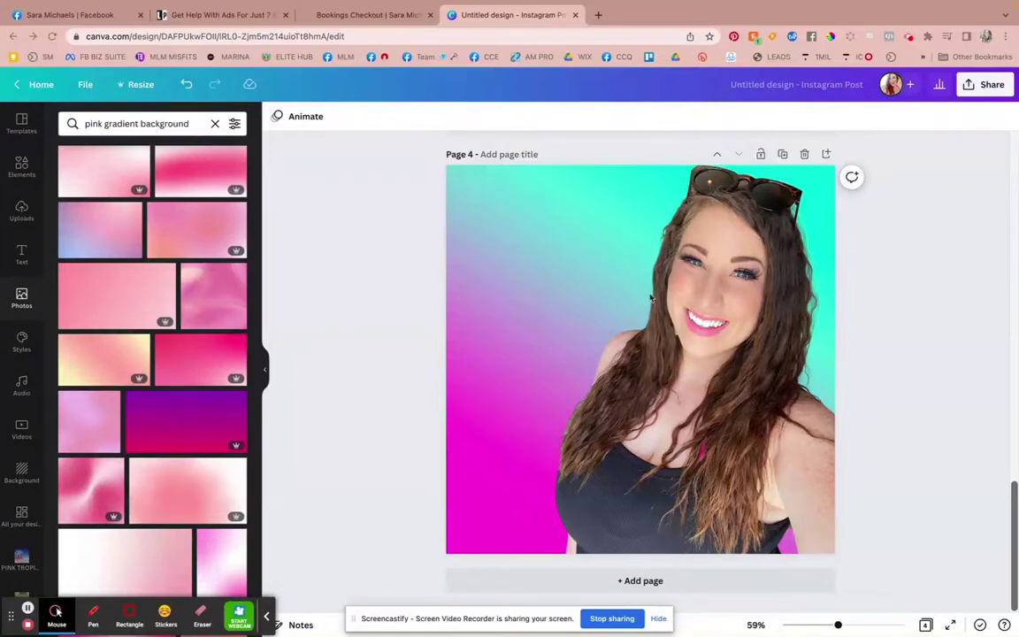
Switch to the Facebook profile page, view the cover photo at full size, and return to the profile
left_click(93, 16)
scroll(300, 283, "up", 5)
mouse_move(44, 609)
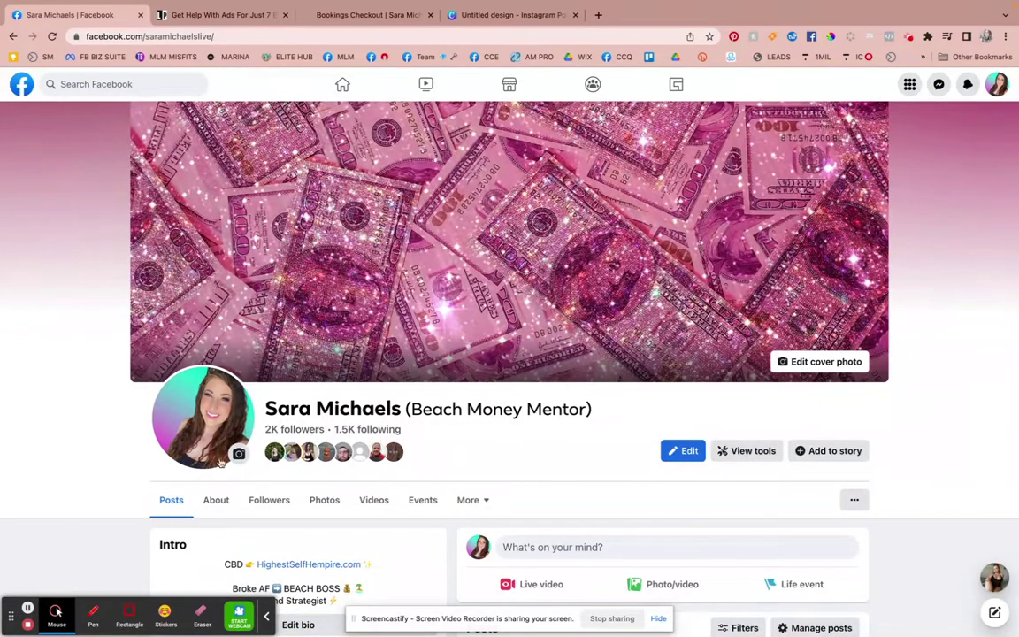
left_click(875, 201)
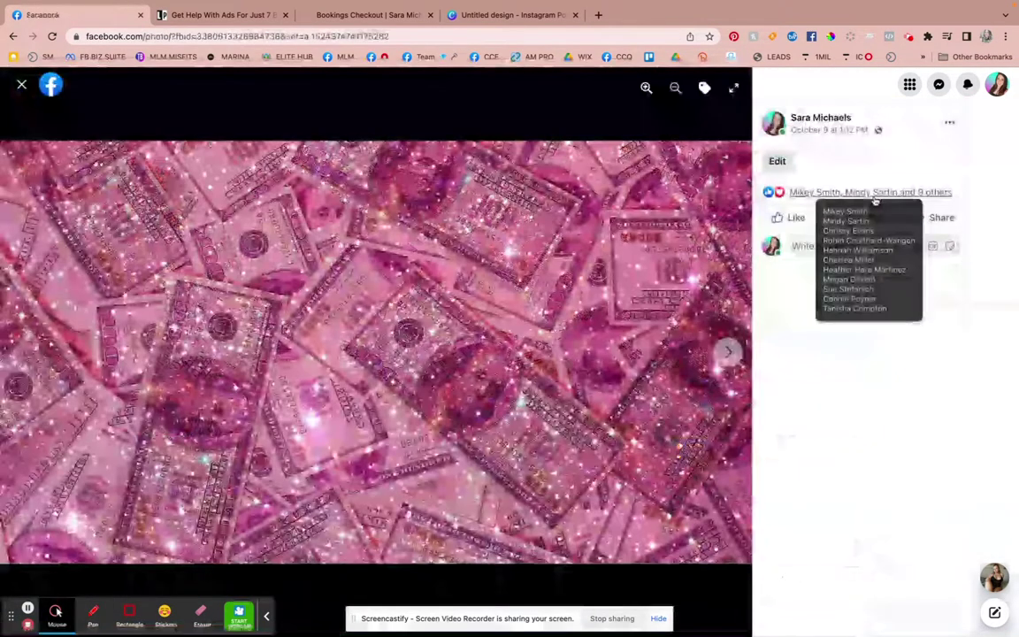
left_click(21, 84)
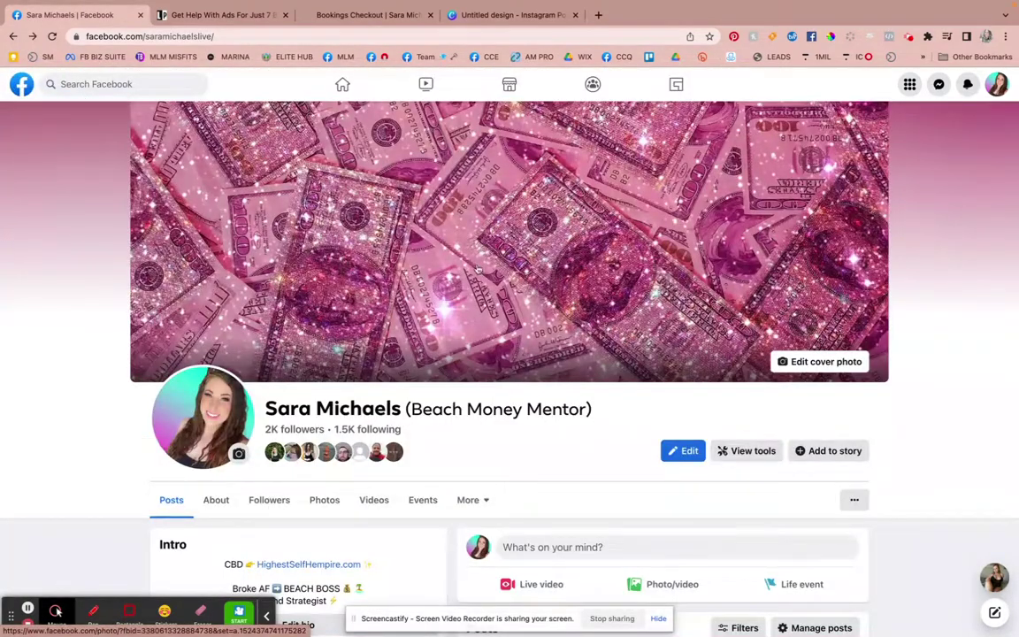
View the Facebook profile picture at full size and compare it with the previous selfie that has its original background
left_click(483, 15)
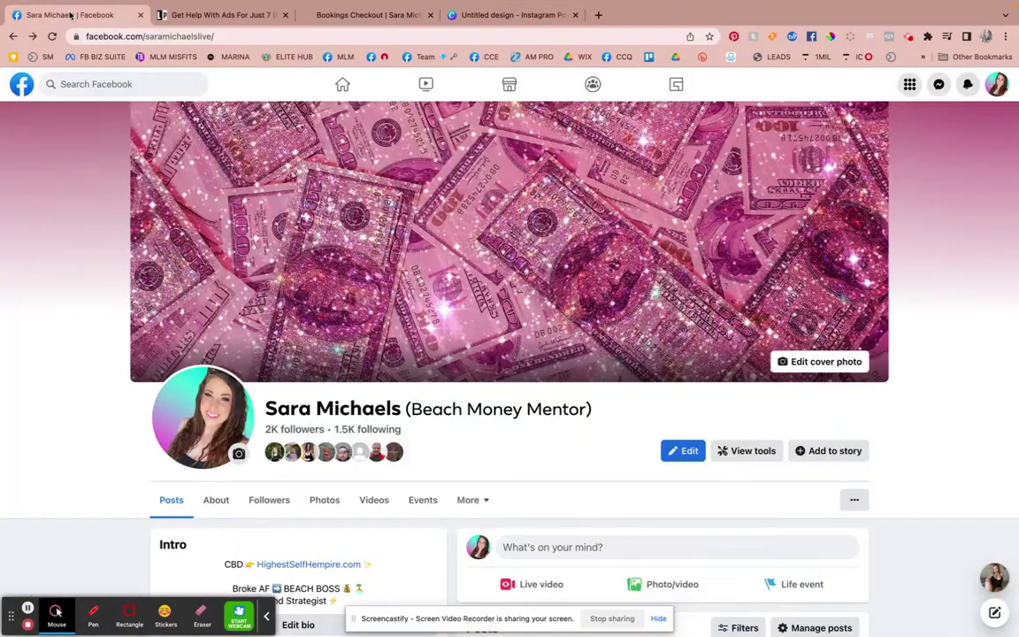
left_click(64, 15)
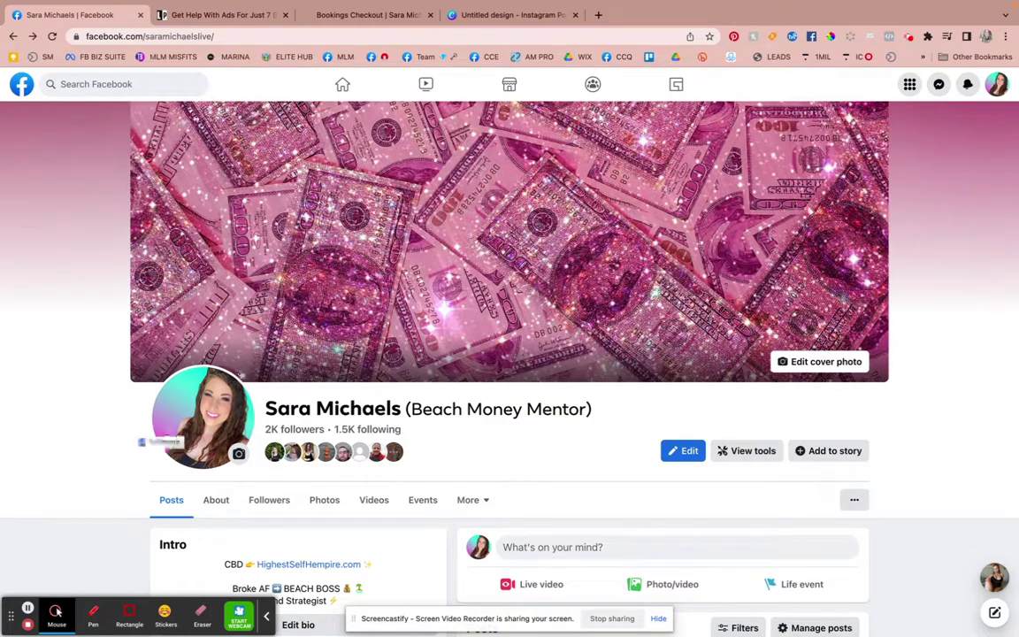
left_click(190, 431)
left_click(213, 433)
left_click(212, 433)
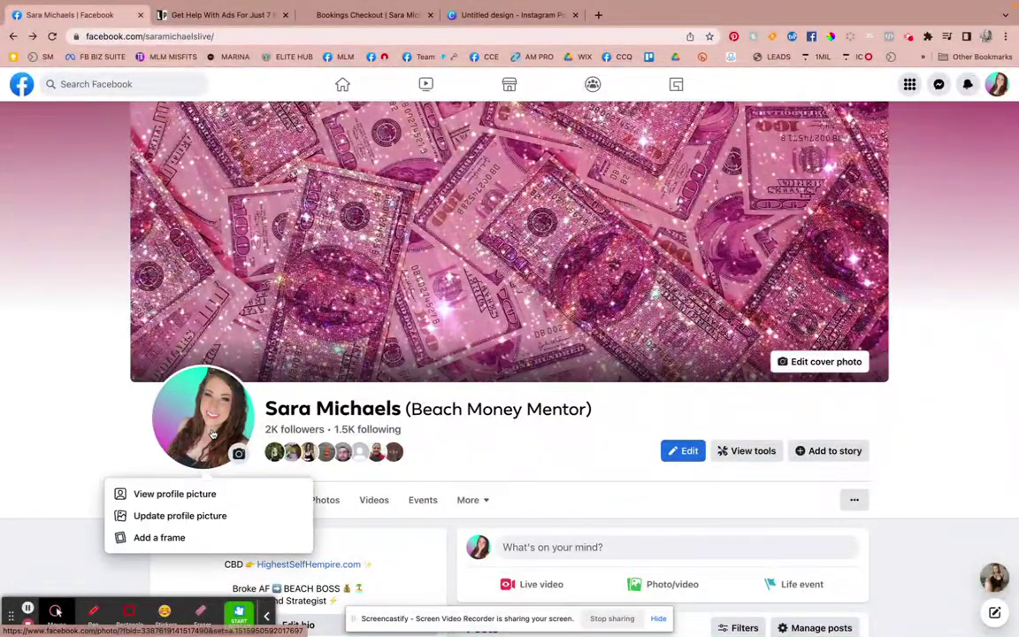
left_click(191, 497)
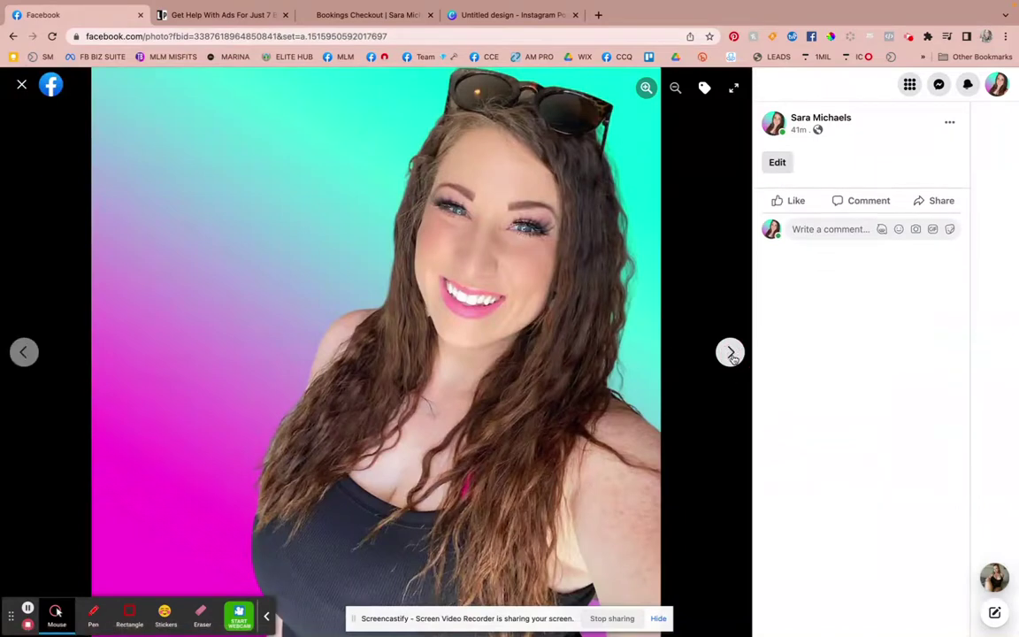
left_click(731, 353)
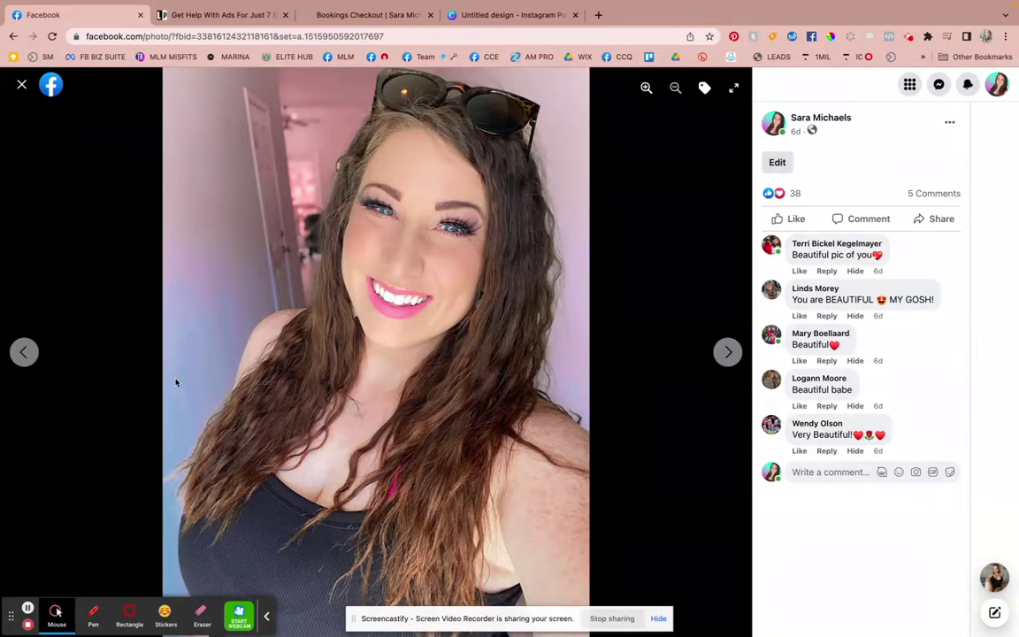
left_click(23, 351)
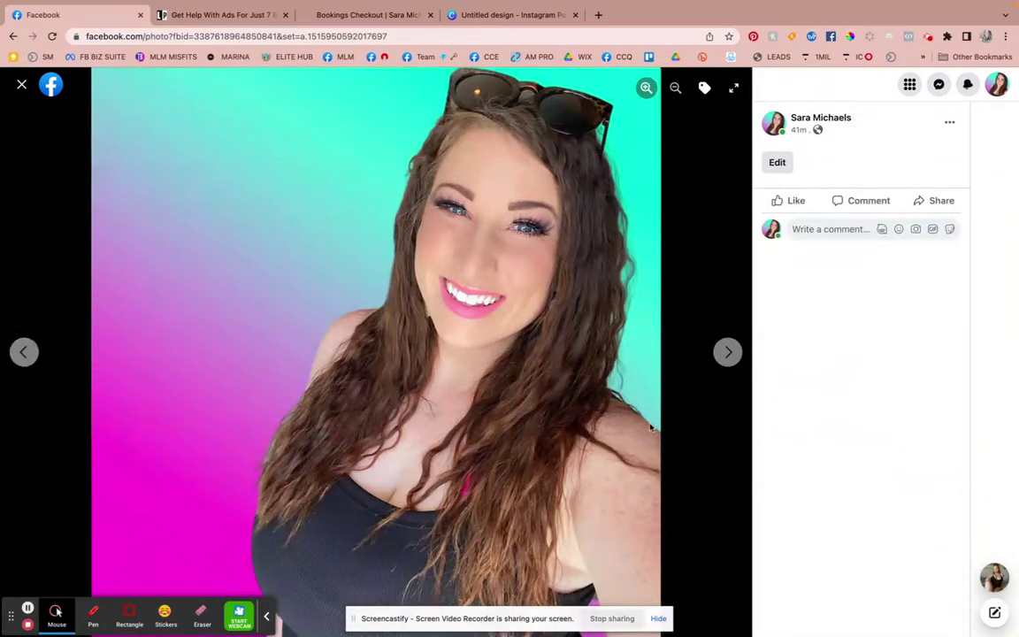
key("Left")
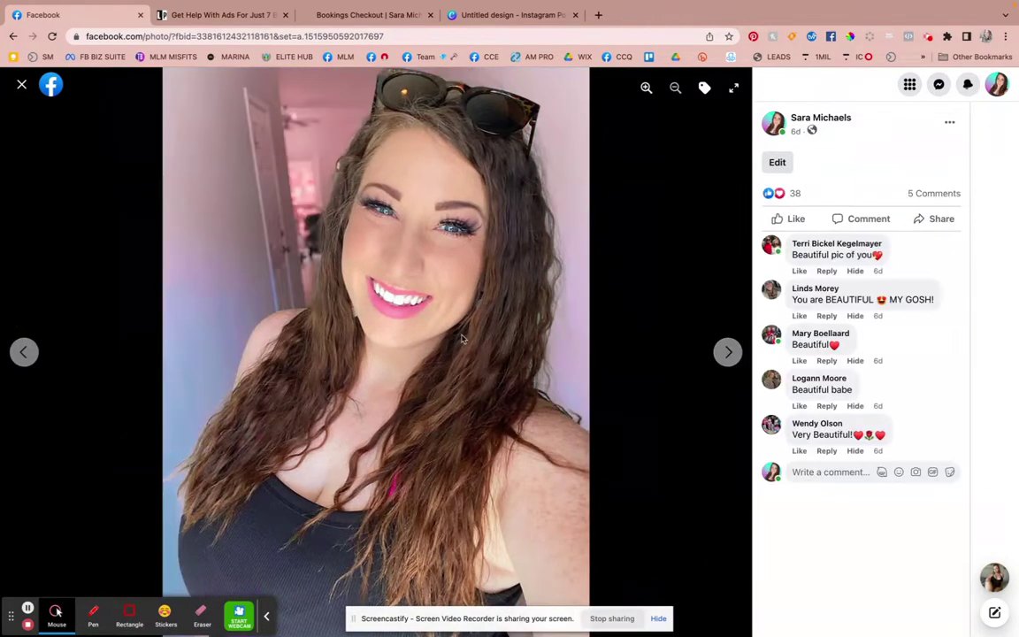
Switch to the Canva design and review the profile picture variants from page 4 up to page 1
left_click(496, 16)
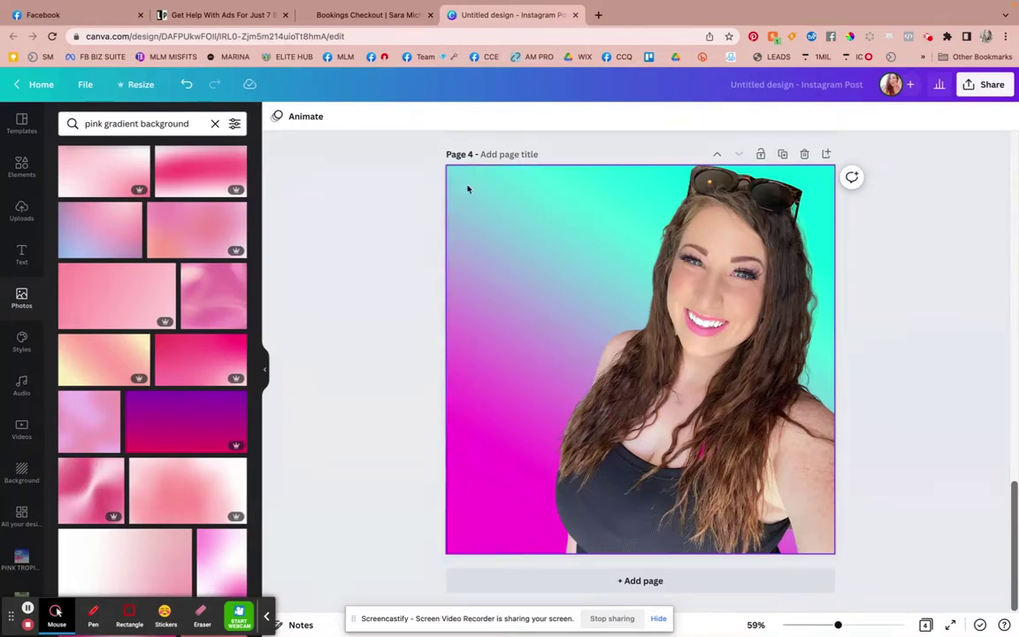
scroll(339, 161, "up", 3)
scroll(339, 160, "up", 15)
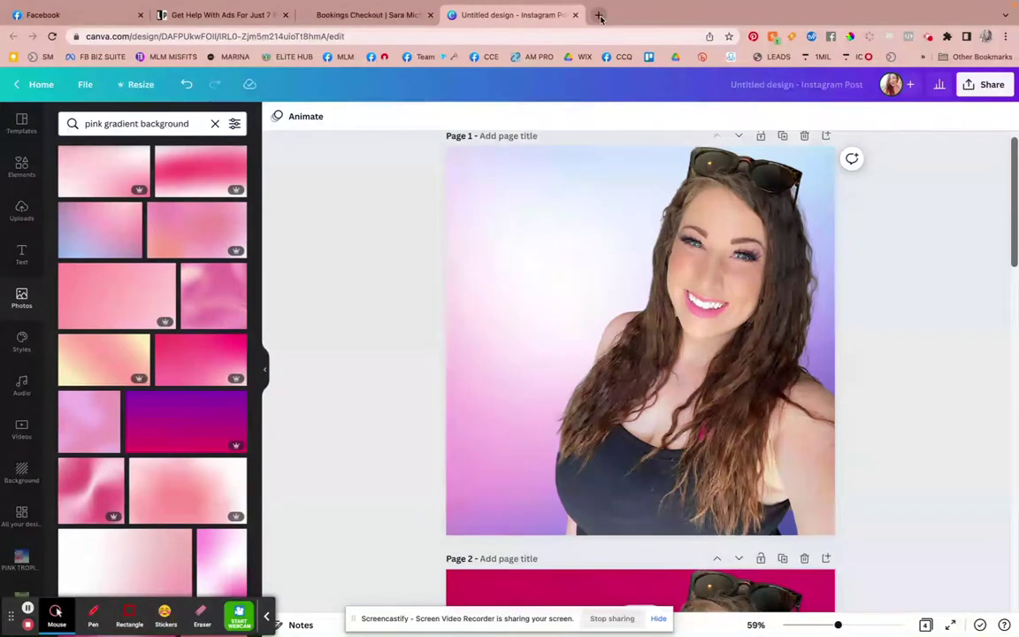
Try to open the personal website's /vault page in a new browser tab, and close that tab
left_click(599, 16)
type("saramichaels")
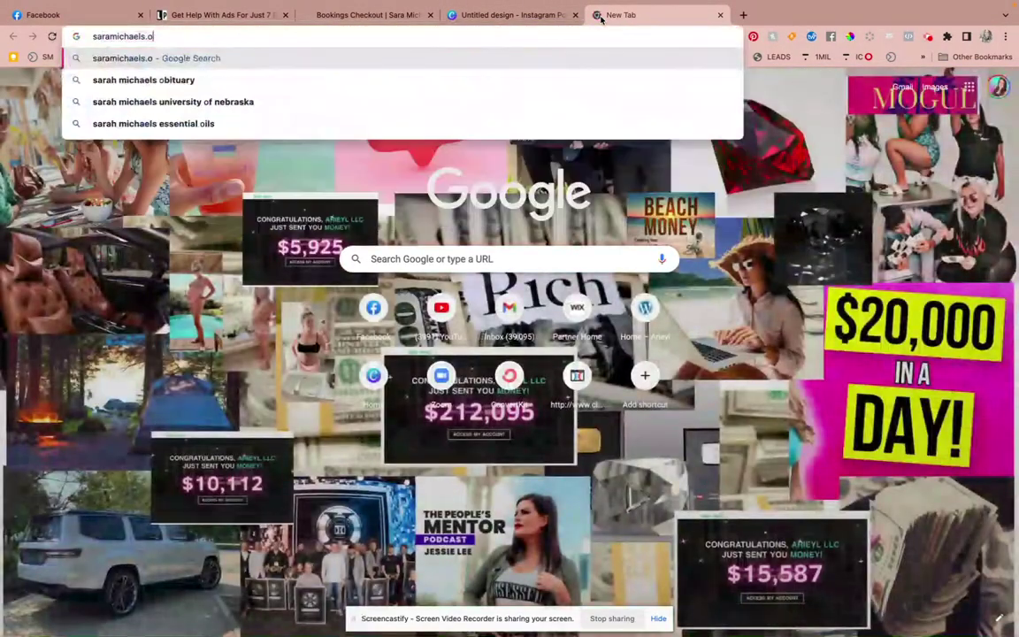
type(".com/vault")
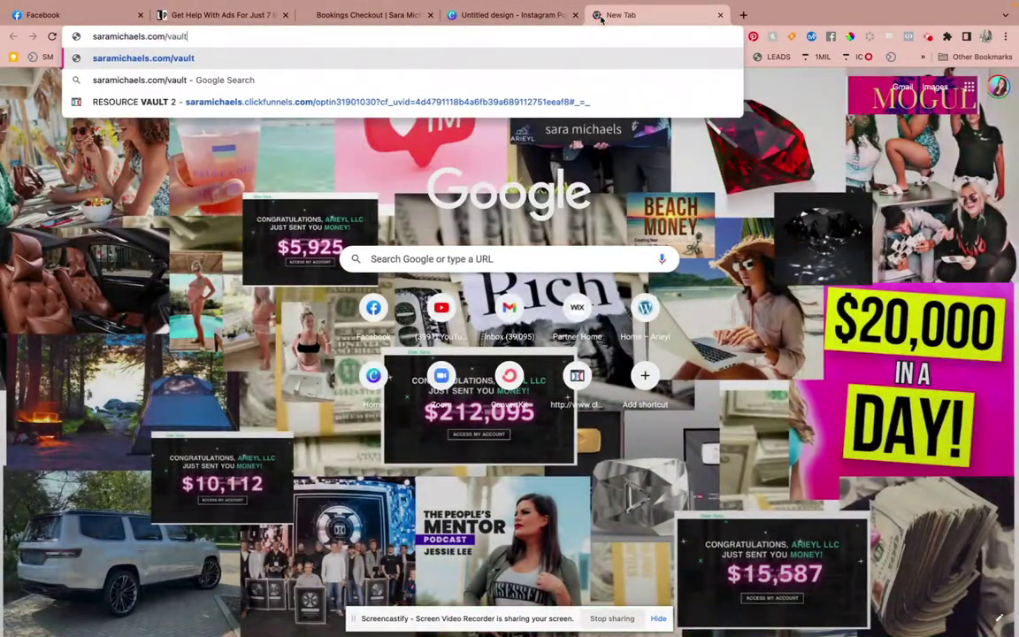
key("Return")
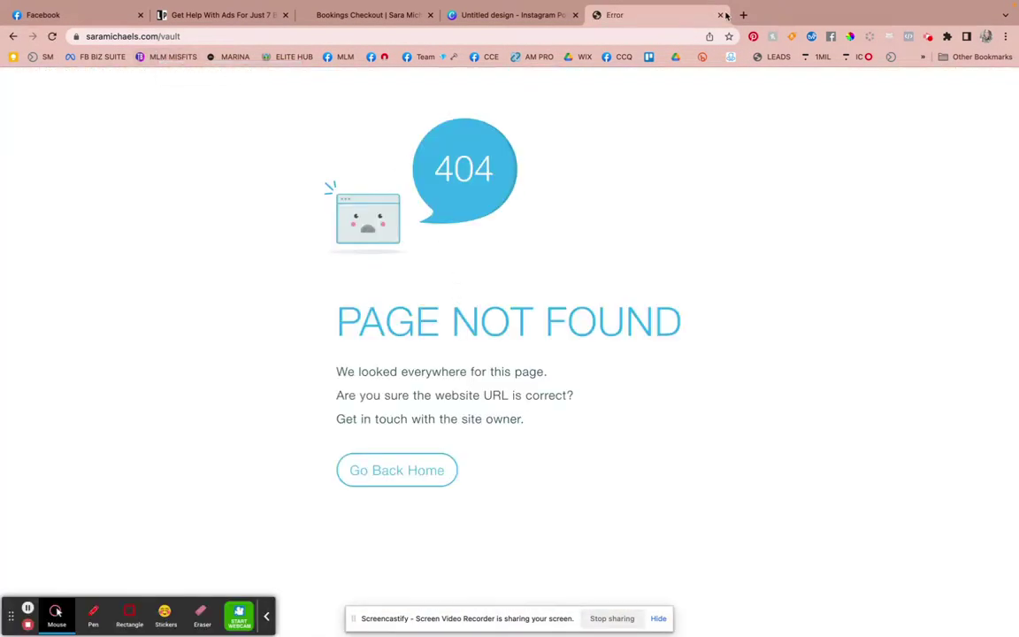
left_click(719, 15)
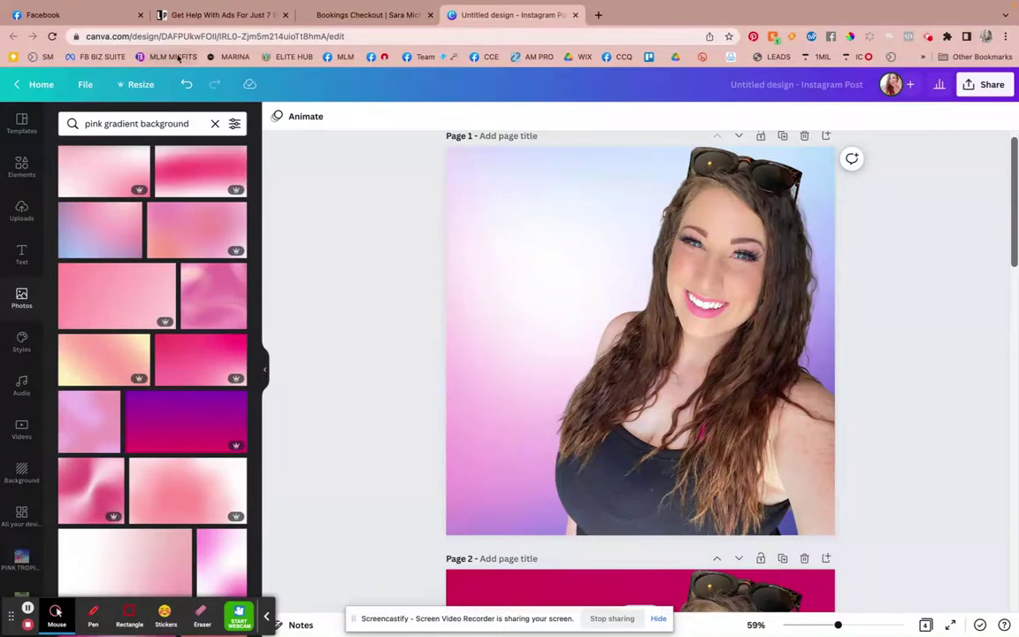
Return to the Canva home page and create a blank Instagram Post (Square) design
left_click(32, 81)
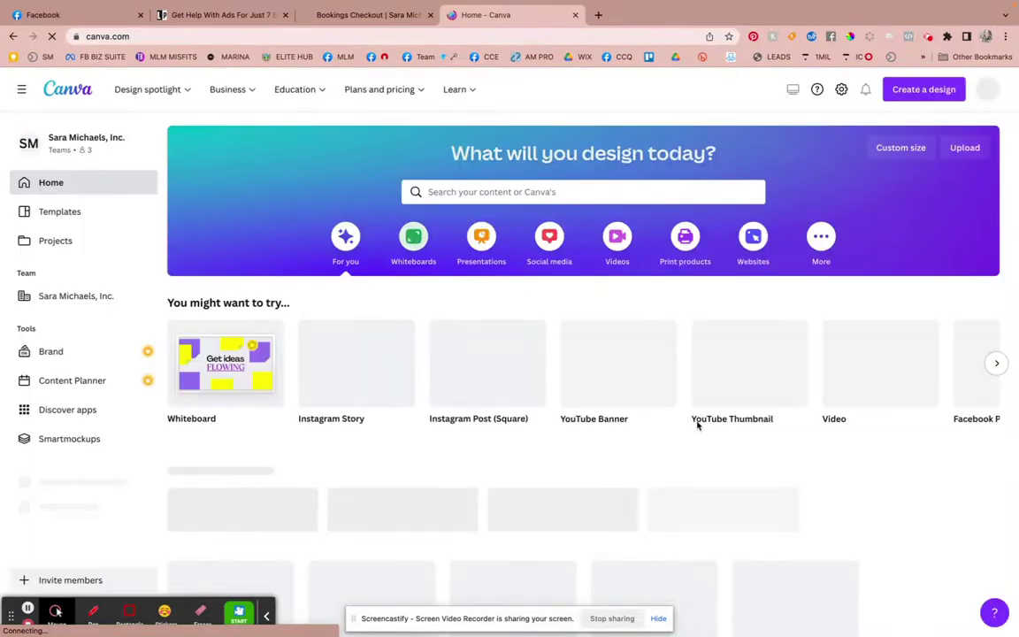
scroll(703, 431, "down", 2)
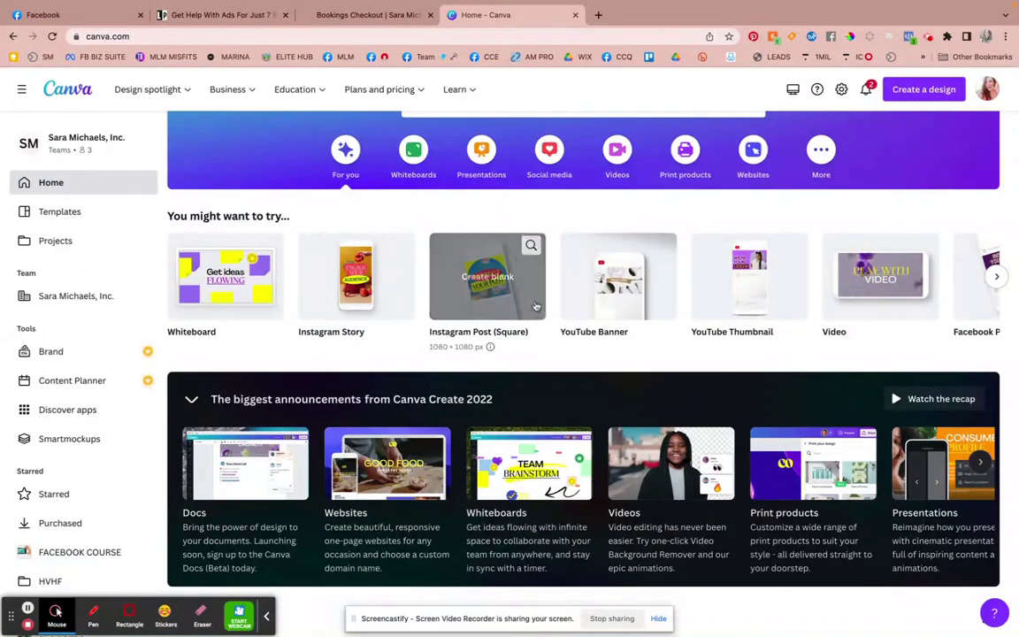
left_click(523, 304)
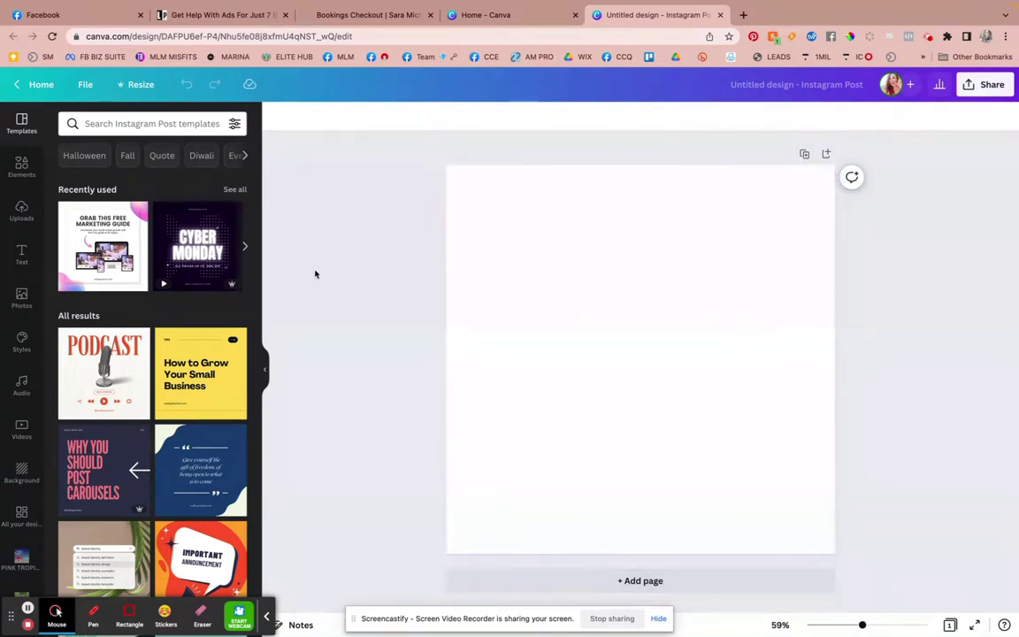
left_click(22, 215)
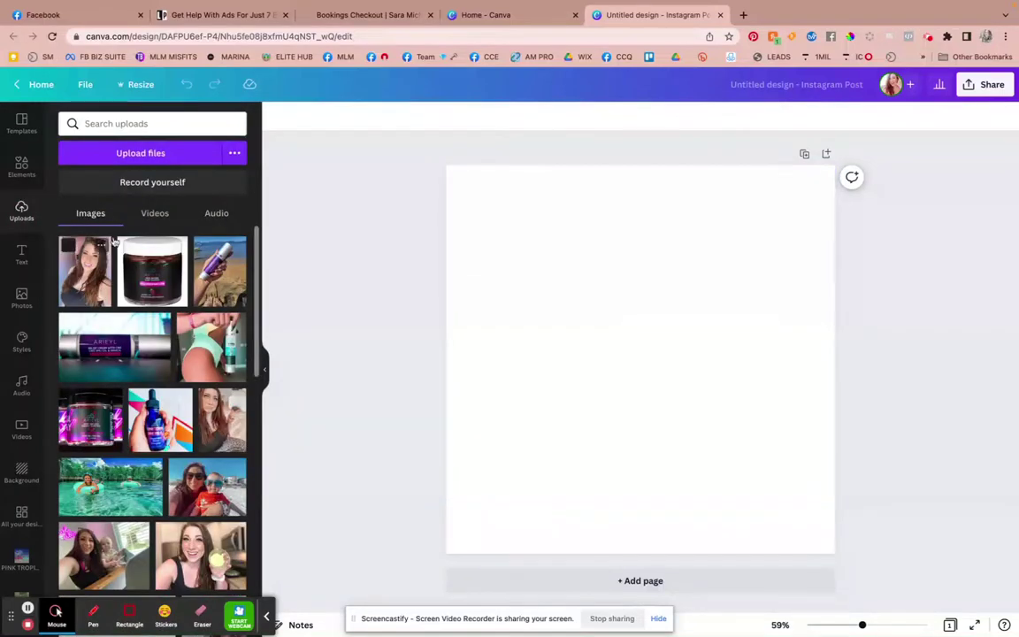
left_click(88, 265)
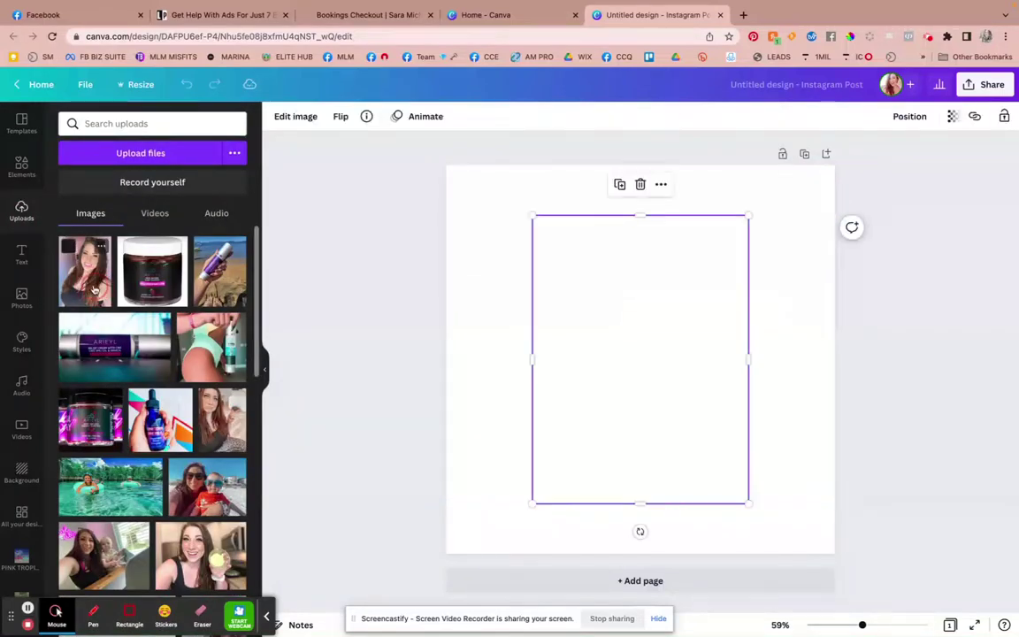
left_click(641, 184)
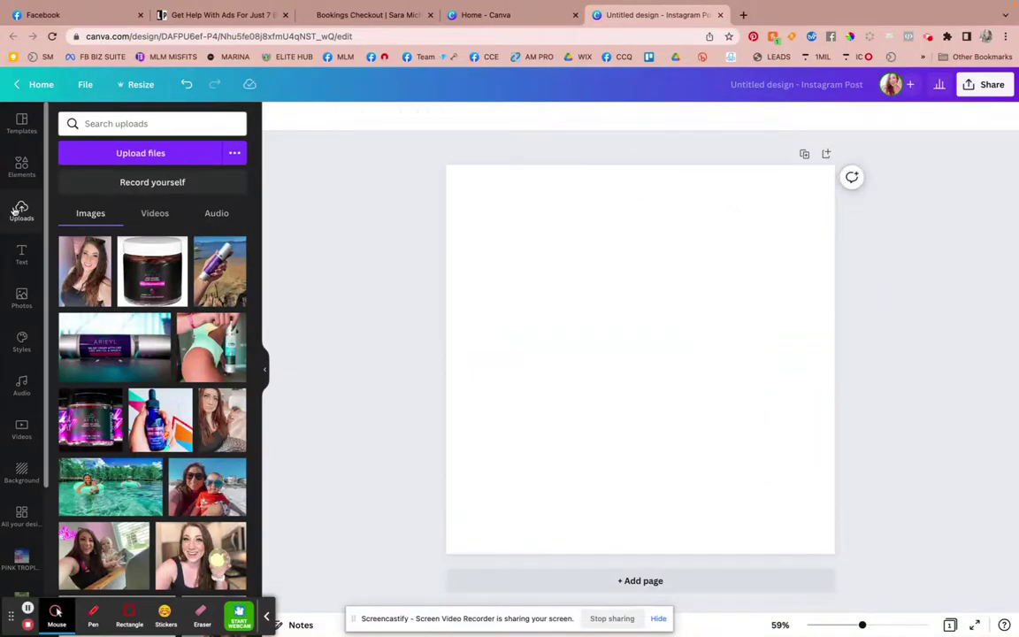
Fill the blank page with single-image grids and shift the upper one partly off the page's right side
left_click(22, 167)
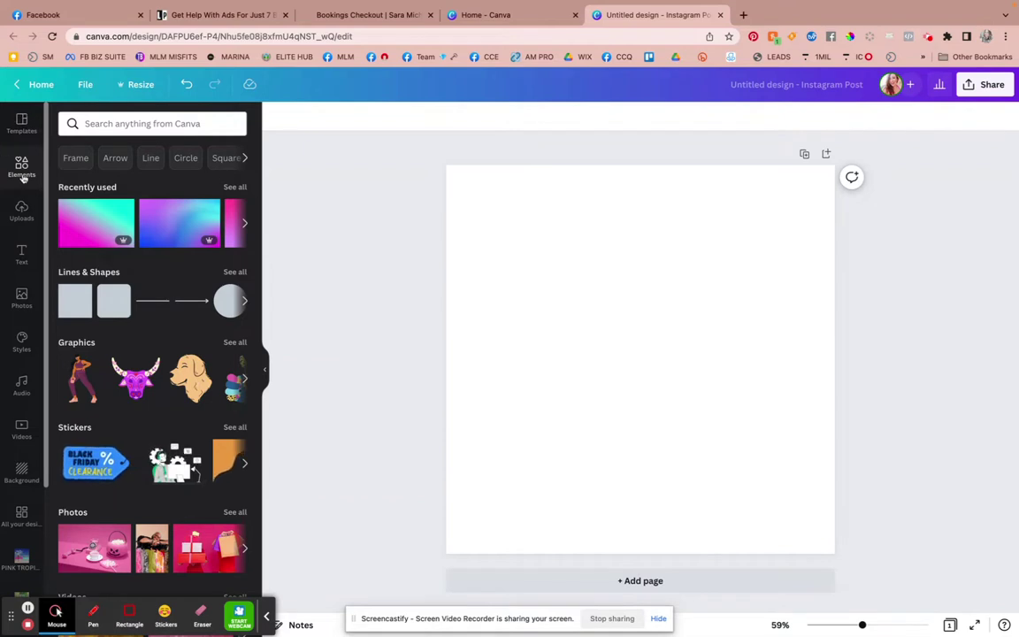
scroll(168, 313, "down", 5)
scroll(168, 312, "down", 5)
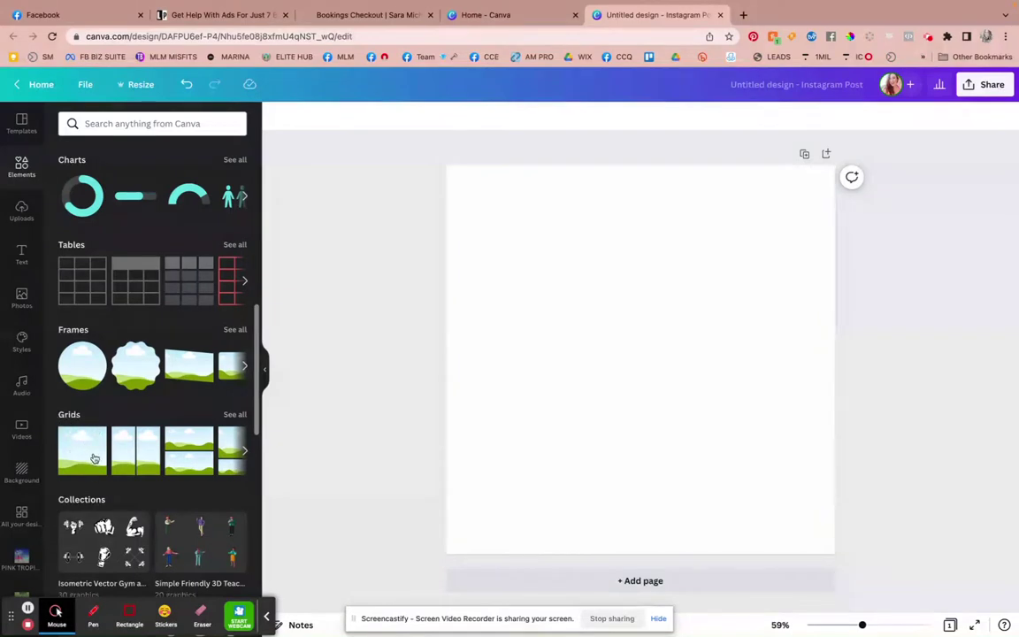
left_click(94, 458)
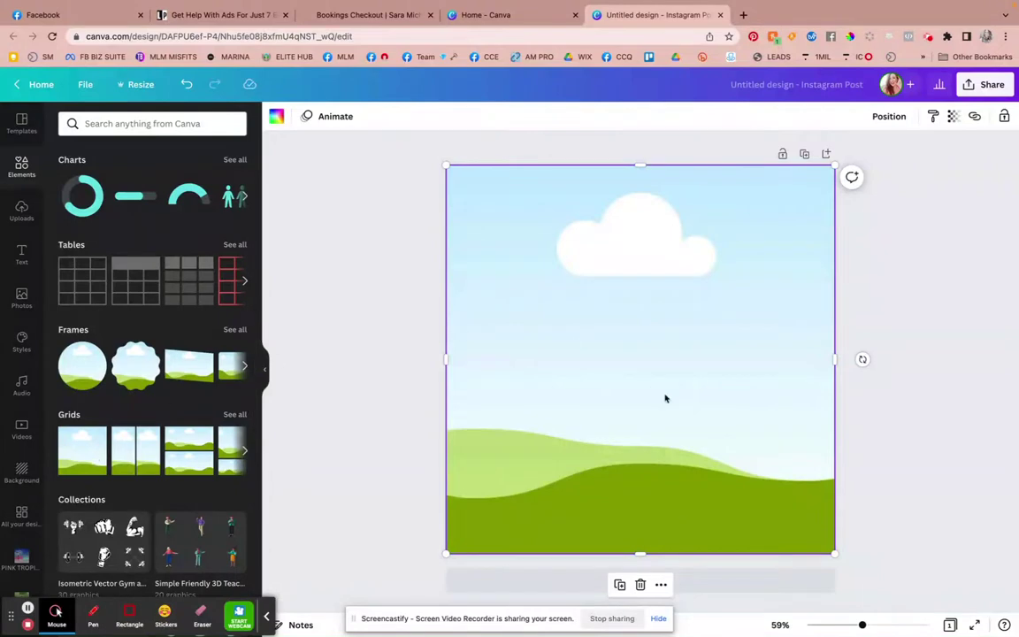
left_click_drag(632, 469, 736, 475)
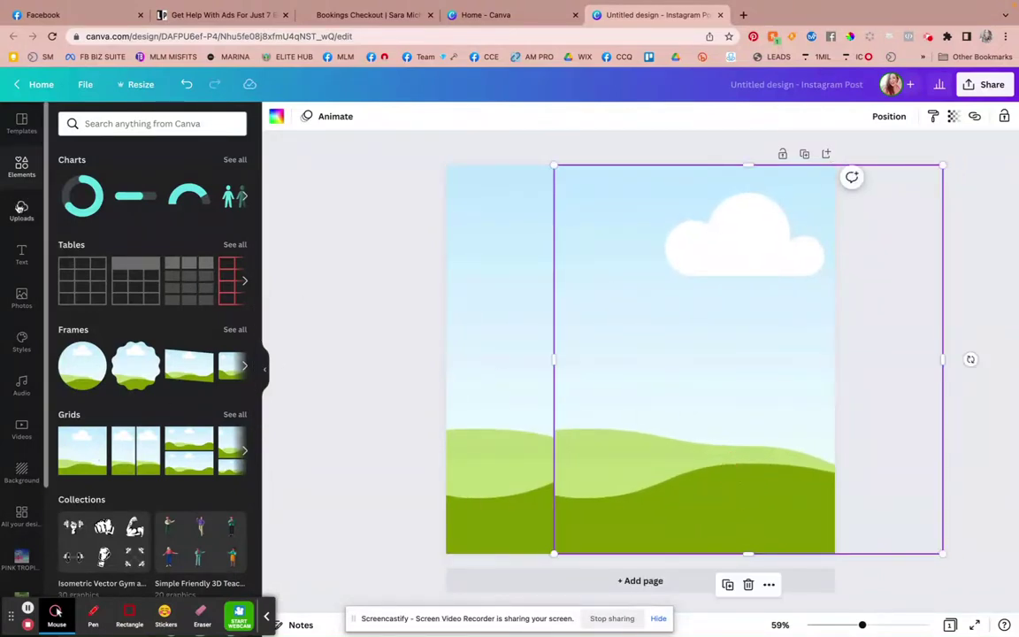
Fill the shifted grid with the uploaded selfie, shrink it, and place it at the page's lower right over the background grid
left_click(22, 213)
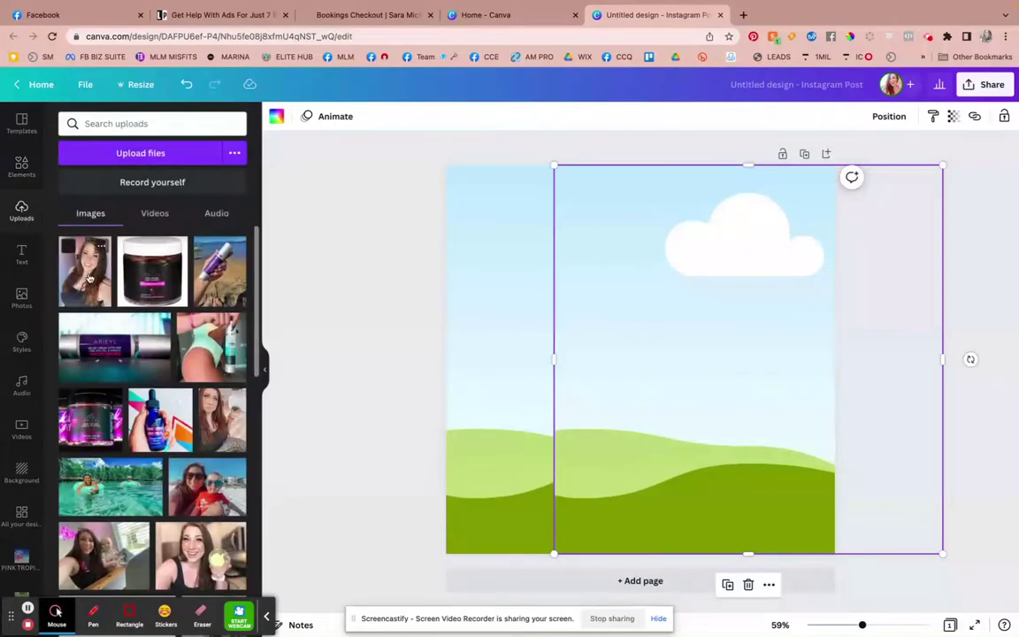
left_click_drag(89, 278, 536, 275)
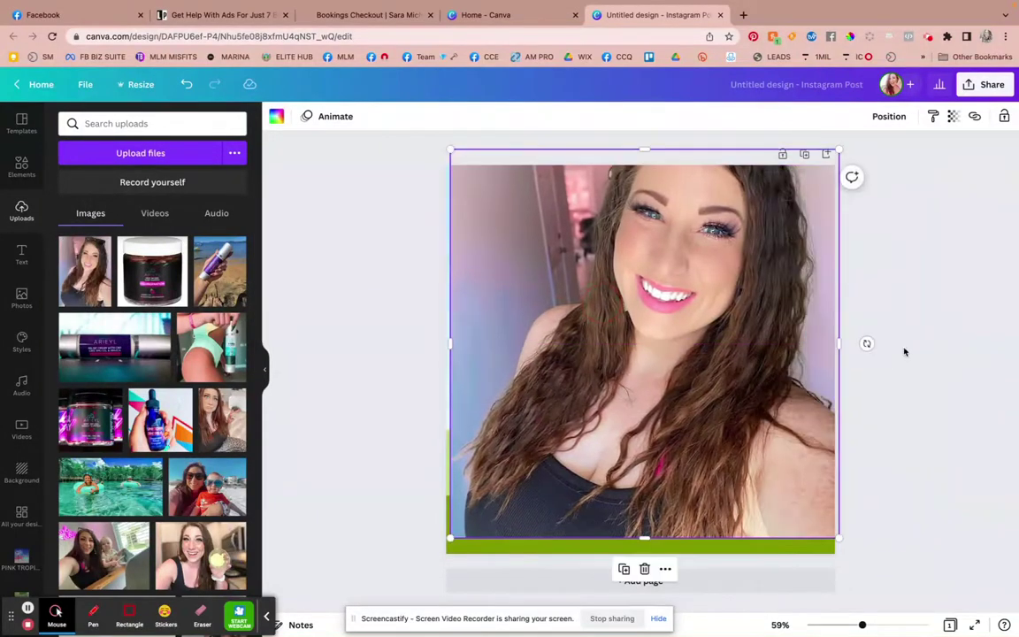
left_click(838, 533)
left_click_drag(839, 540, 681, 467)
left_click_drag(608, 368, 728, 456)
left_click(485, 333)
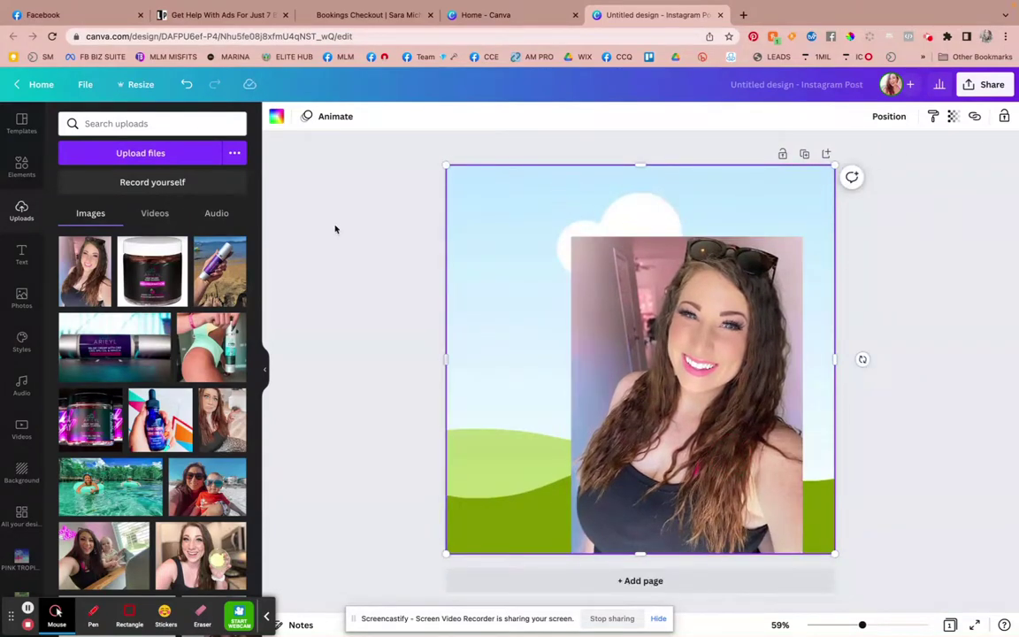
Delete the selfie and the background grid so the page is blank again
left_click(520, 212)
left_click(692, 320)
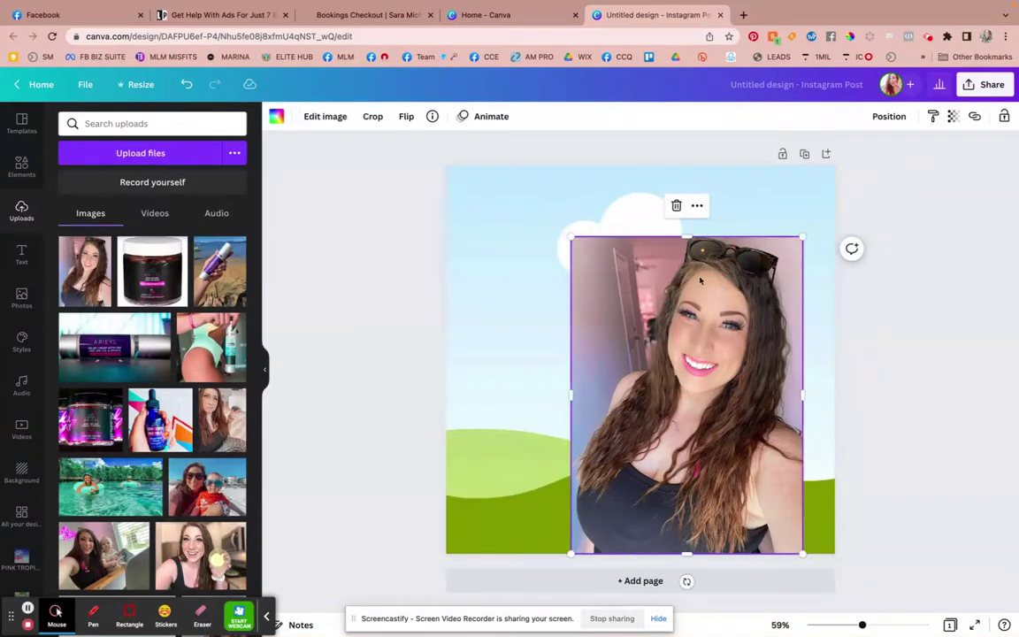
left_click(677, 203)
left_click(677, 205)
left_click(678, 199)
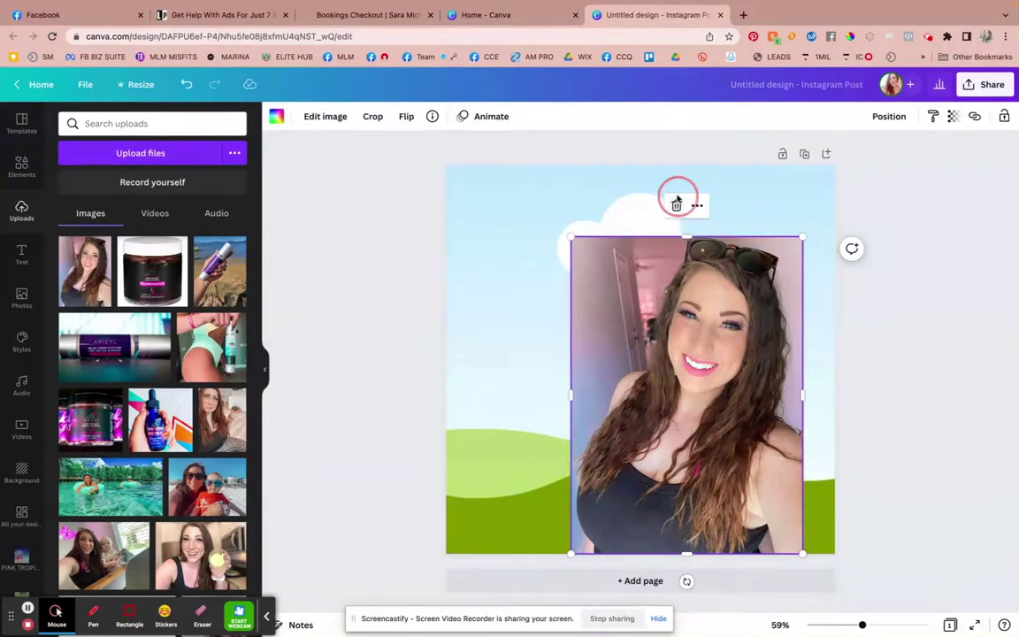
left_click(677, 205)
left_click(680, 239)
left_click(662, 220)
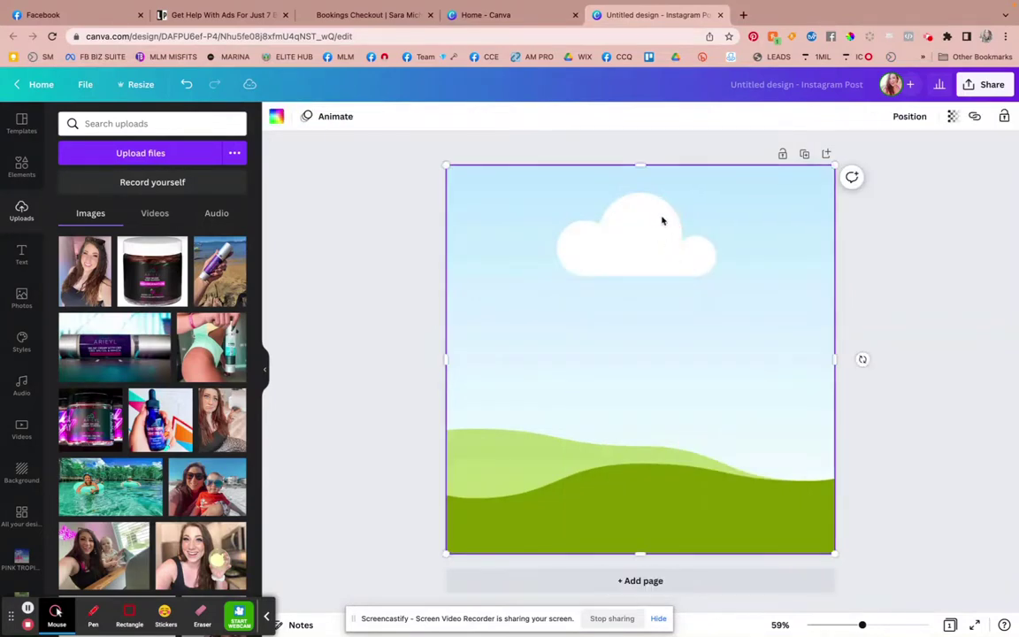
right_click(719, 218)
left_click(761, 282)
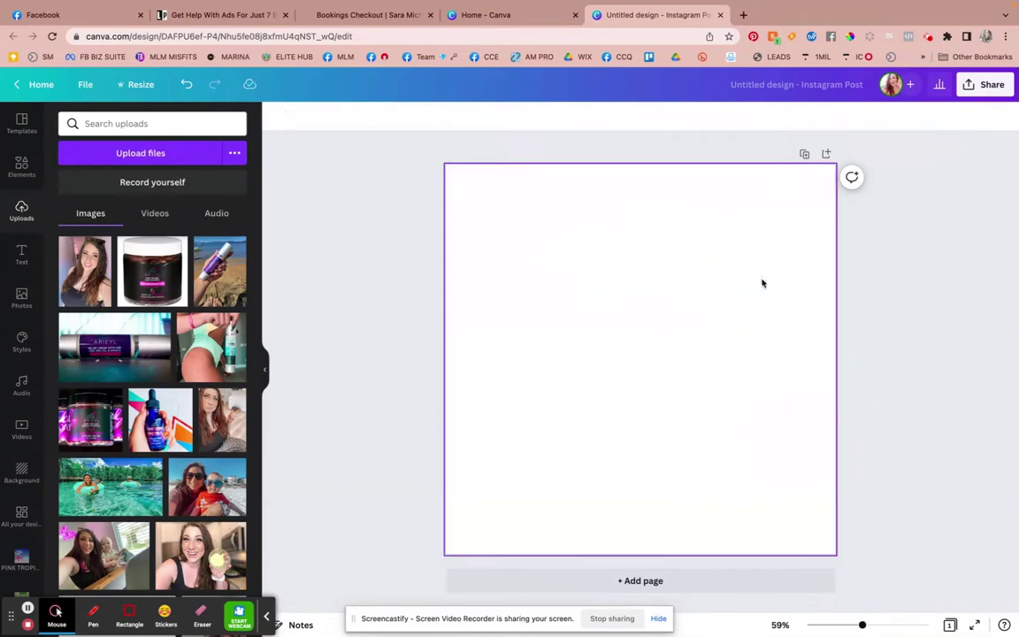
Add the uploaded selfie directly to the page, enlarge it, and move it to the page's upper right
left_click(92, 284)
left_click_drag(748, 502, 805, 575)
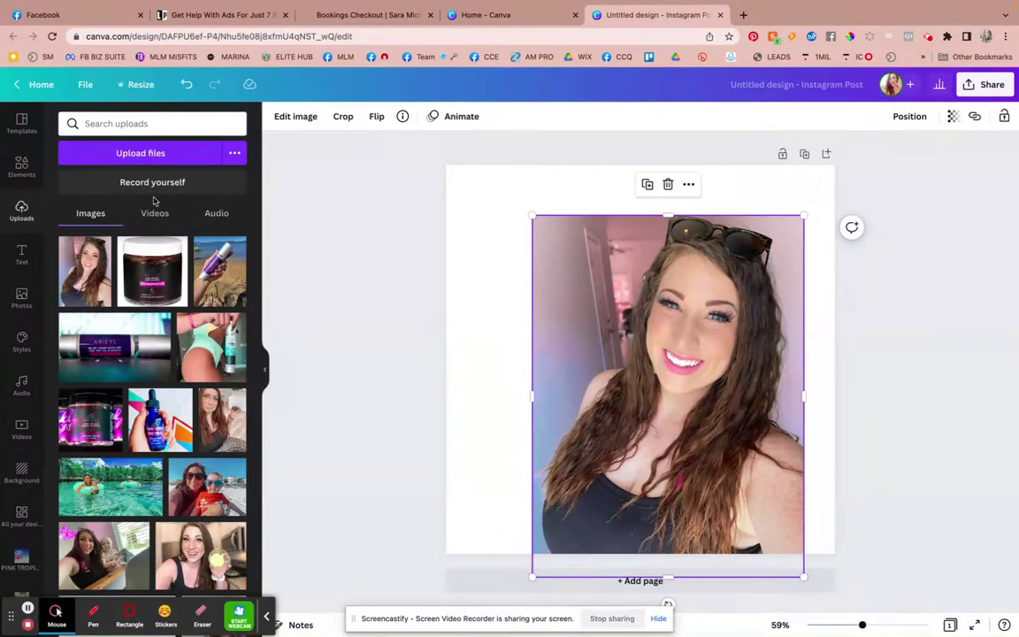
left_click_drag(640, 323, 683, 274)
Add the recently used pink-and-teal gradient image to the page and move it to the upper-left area of the page
left_click(22, 165)
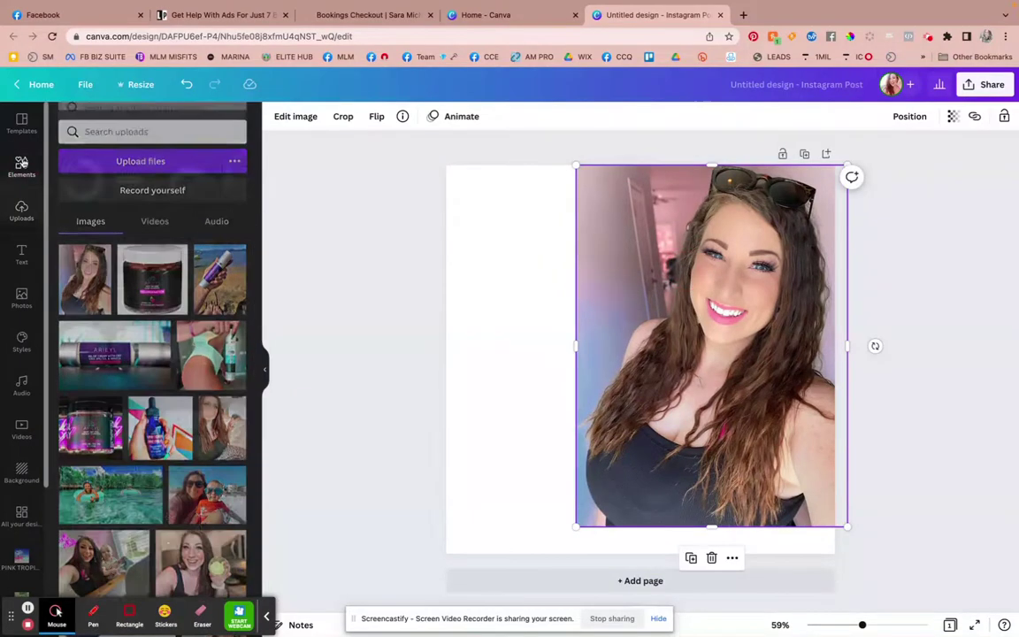
scroll(154, 511, "down", 1)
scroll(154, 511, "up", 8)
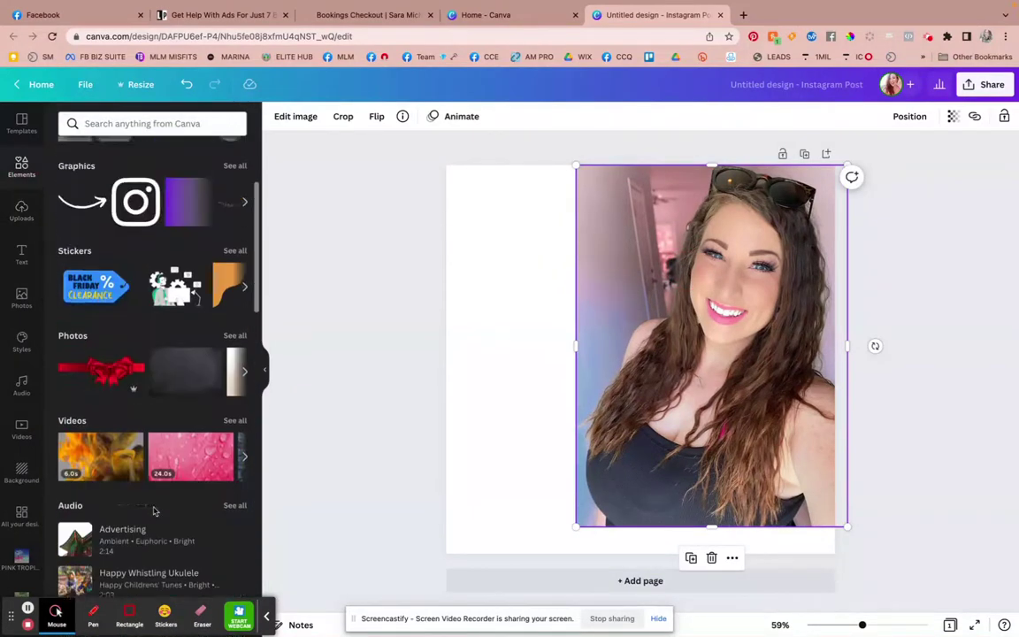
left_click(135, 242)
left_click_drag(660, 291, 612, 198)
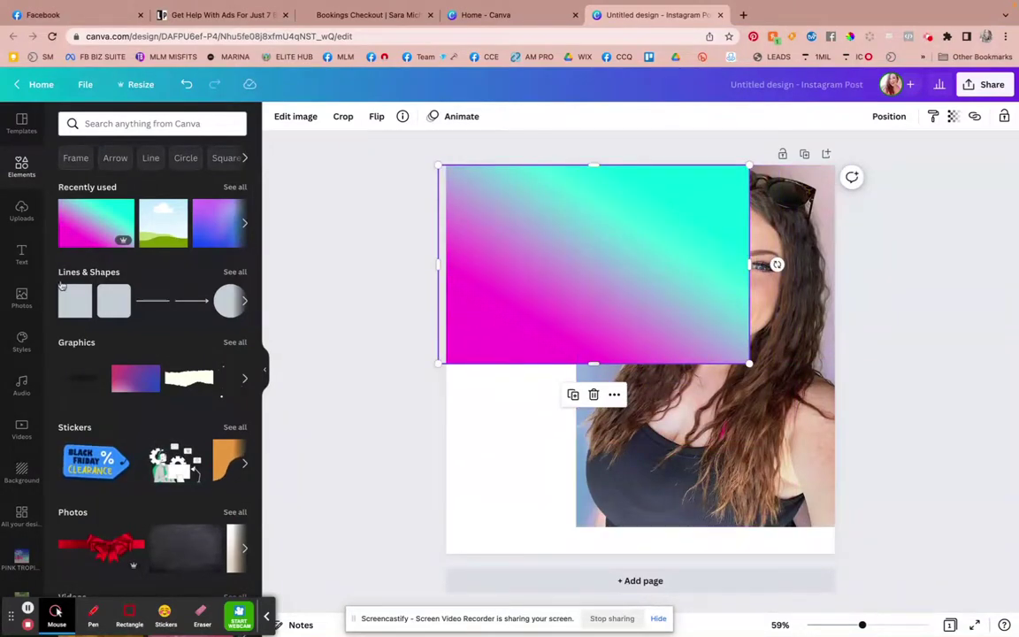
Move the selfie down to the page's lower-right corner
left_click(822, 489)
left_click(712, 342)
left_click(773, 264)
left_click_drag(702, 433, 795, 500)
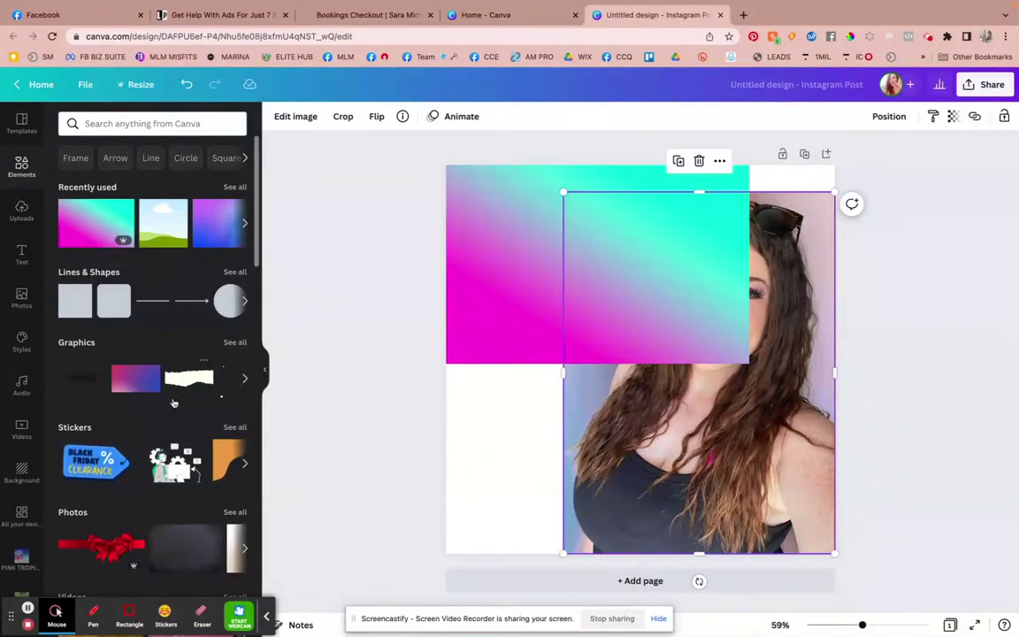
Add a single-image grid that fills the page
scroll(174, 404, "down", 10)
scroll(174, 404, "down", 1)
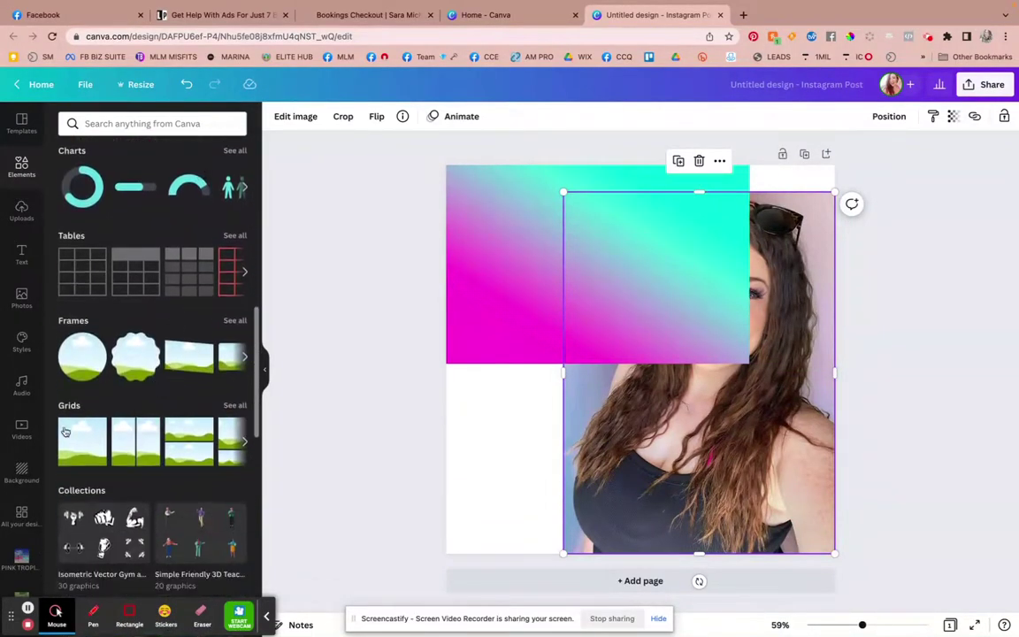
left_click(71, 442)
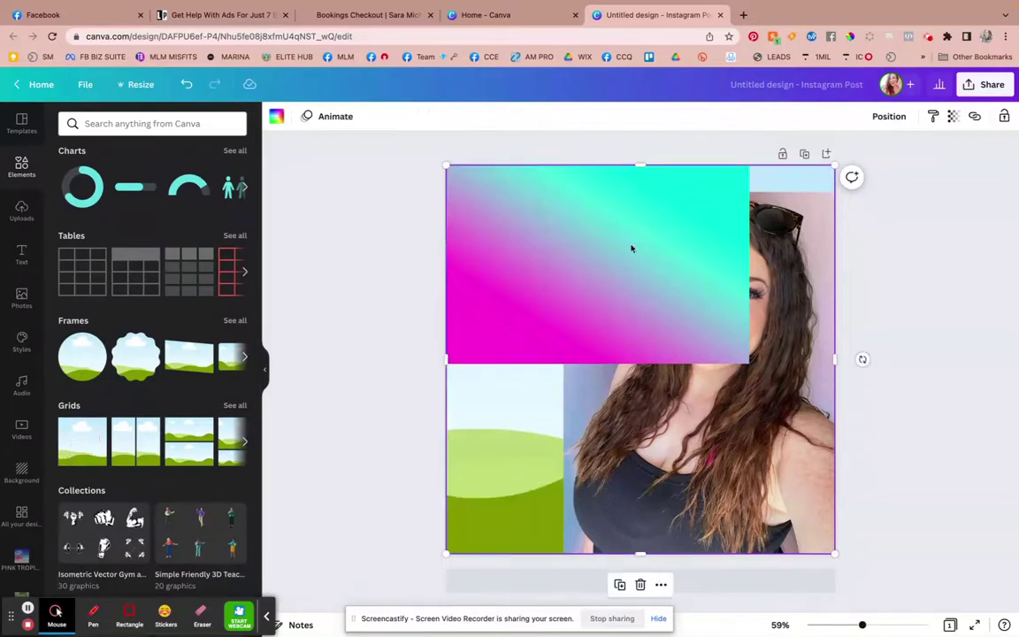
Delete the pink-and-teal gradient image and the loose selfie from the page
left_click(635, 256)
left_click(594, 396)
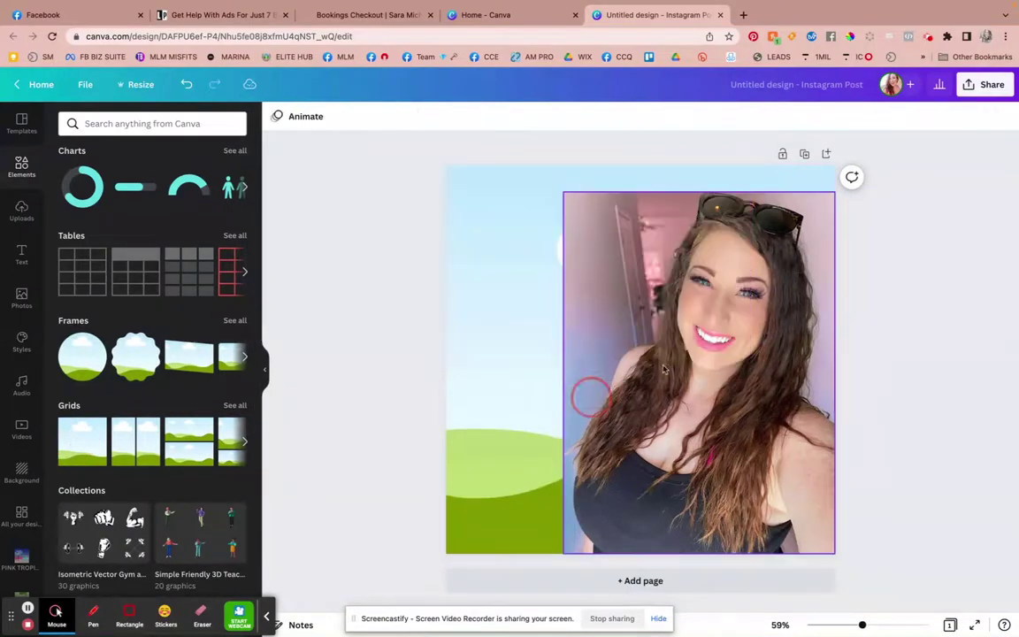
left_click(695, 316)
left_click(698, 161)
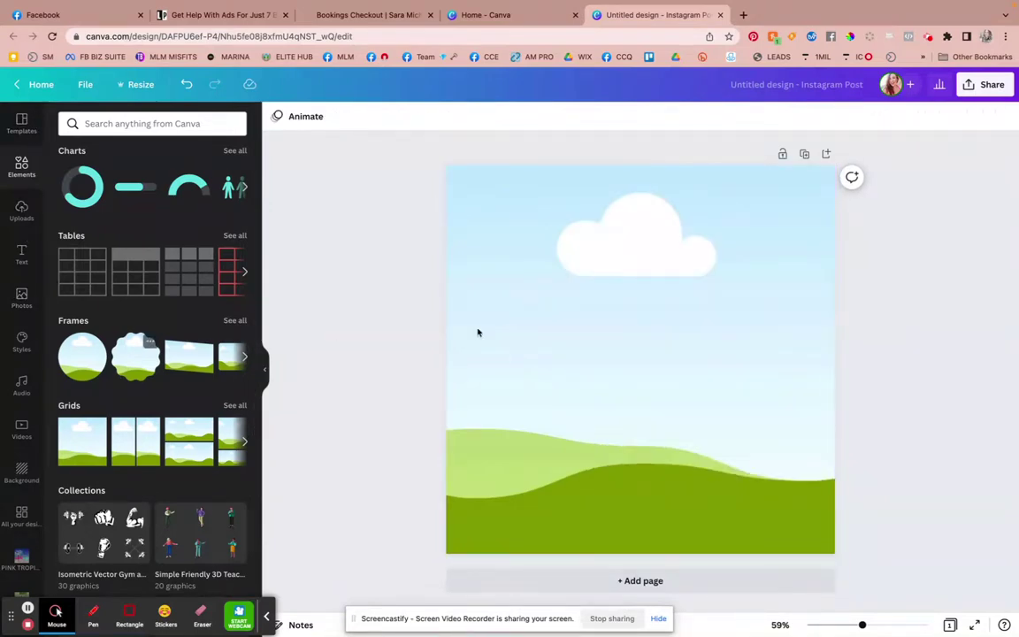
Fill a second single-image grid with the uploaded selfie, shrink it, and place it at the page's lower right over the first grid
left_click(560, 357)
left_click_drag(566, 357, 658, 357)
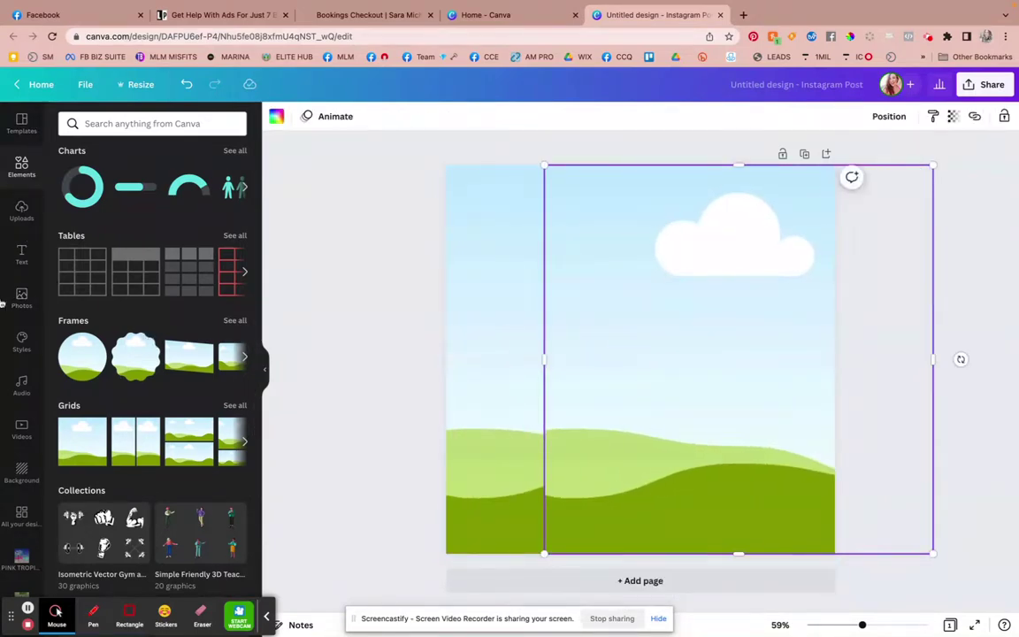
left_click(21, 217)
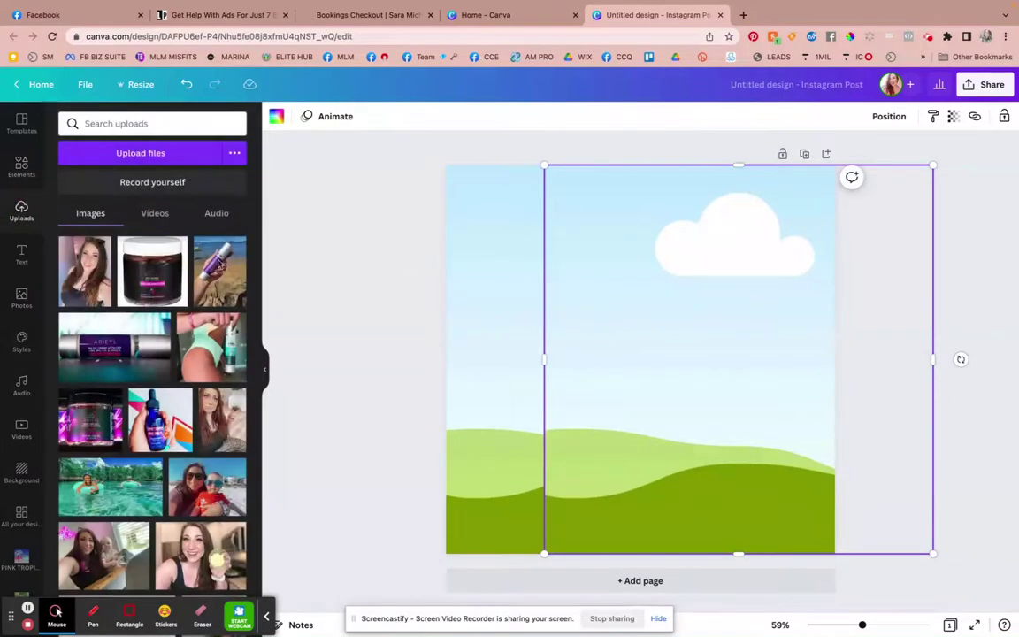
left_click_drag(88, 269, 728, 210)
left_click_drag(931, 551, 777, 502)
left_click_drag(686, 389, 743, 434)
Select the background grid and search the photo library for "gradient background"
left_click(508, 320)
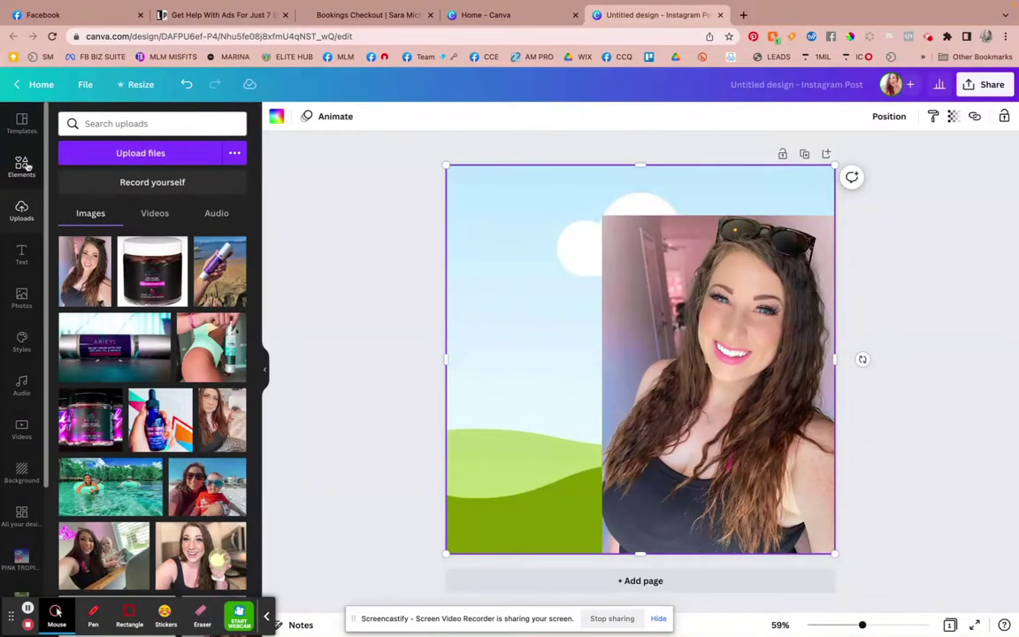
left_click(22, 301)
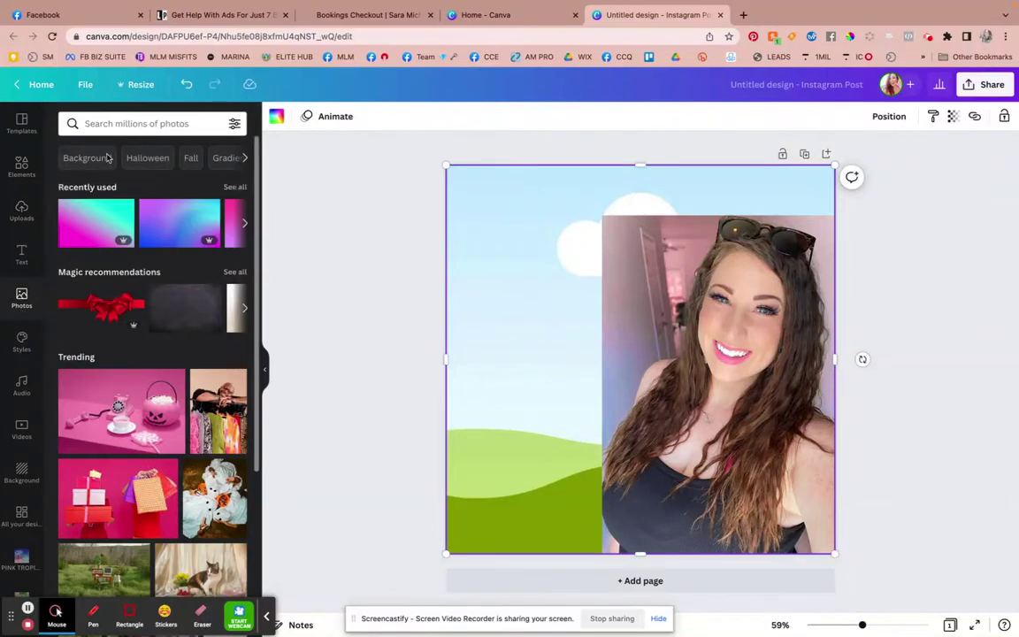
left_click(105, 121)
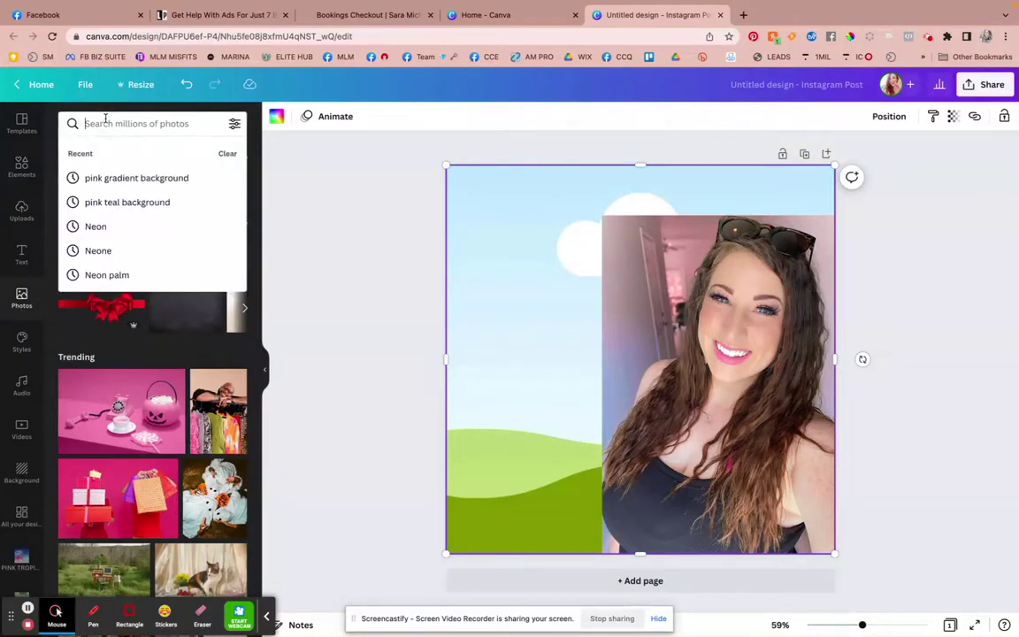
type("graident")
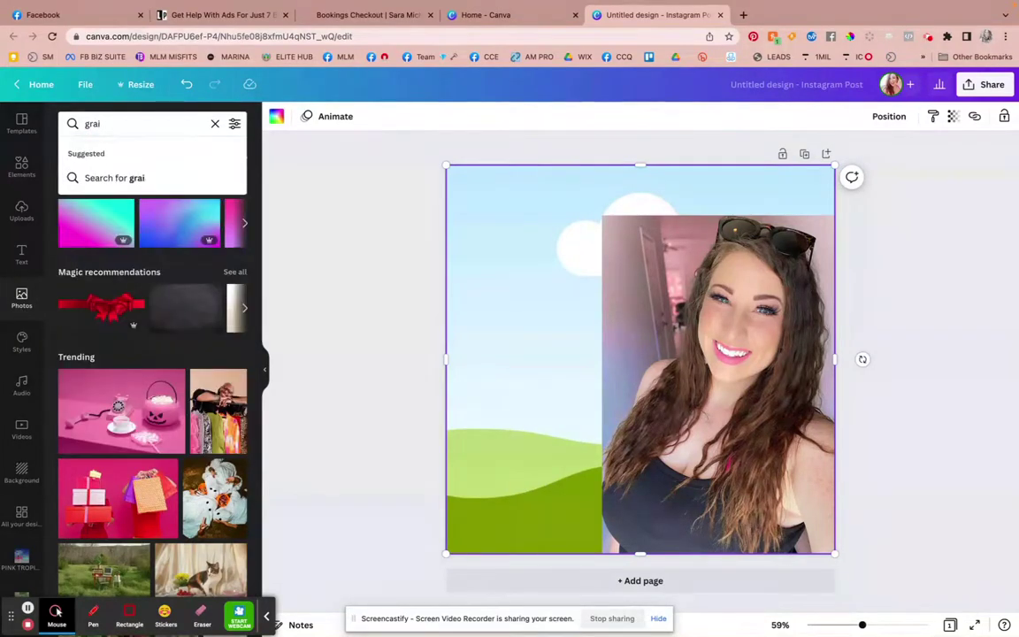
key("BackSpace")
type("dient backg")
key("Return")
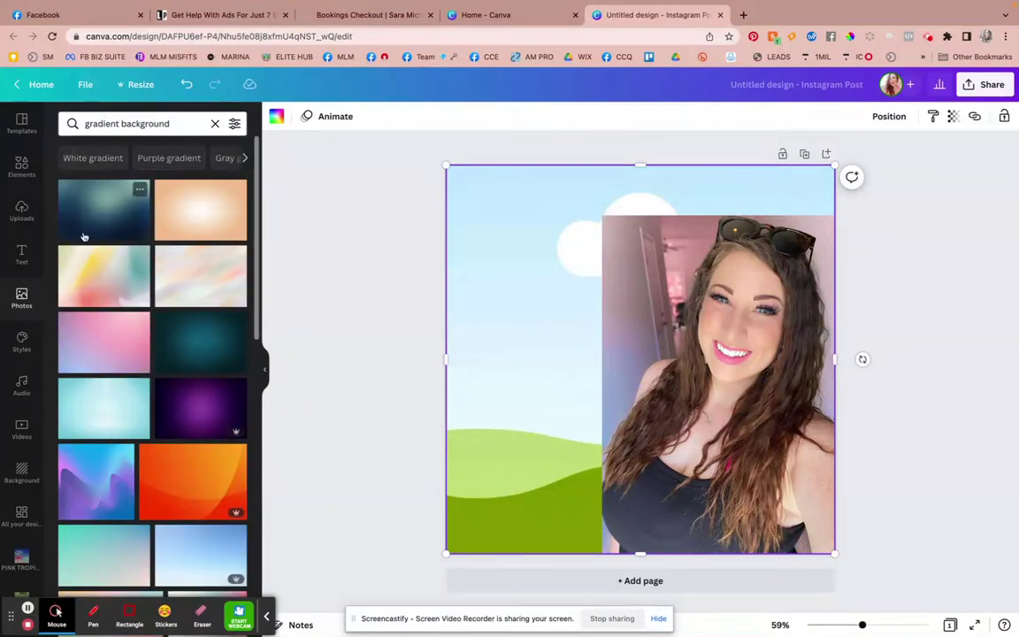
Search the photo library for "turquoise gradient background" instead
left_click(130, 124)
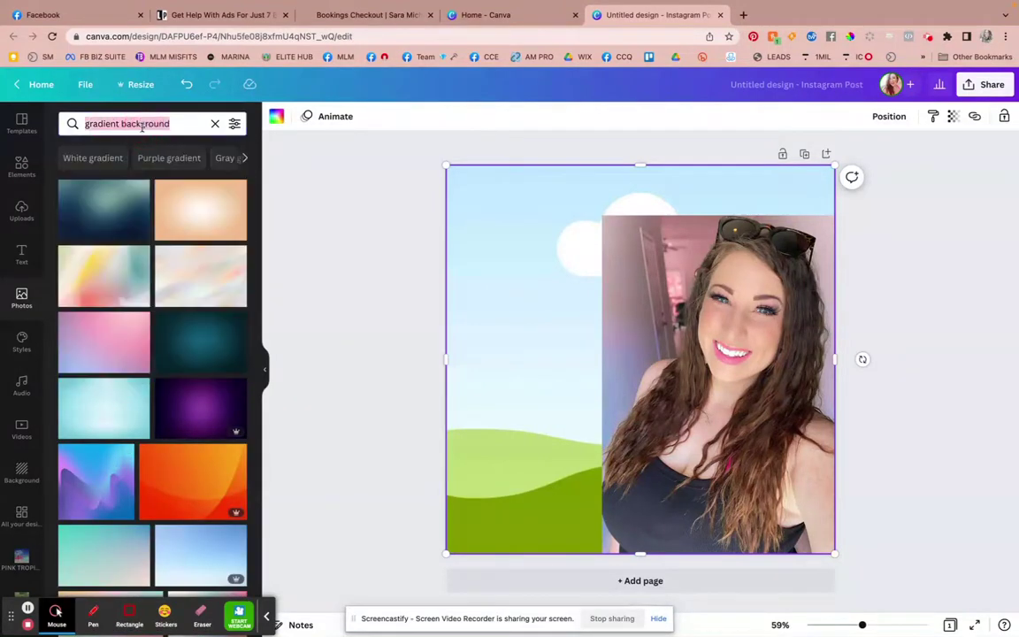
type("teal")
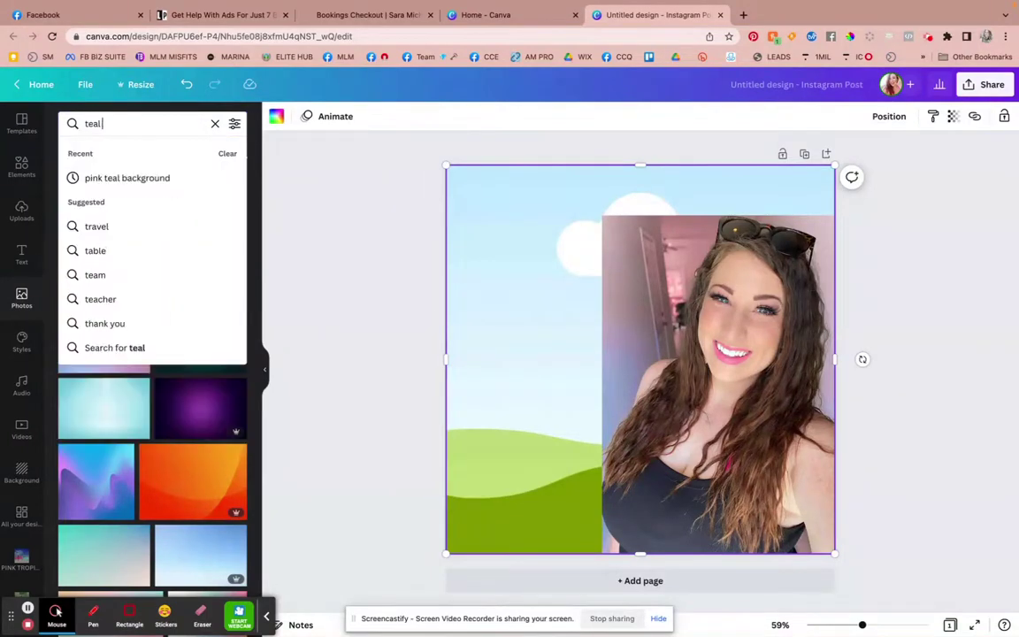
key("BackSpace")
key("BackSpace")
key("BackSpace")
type("urq")
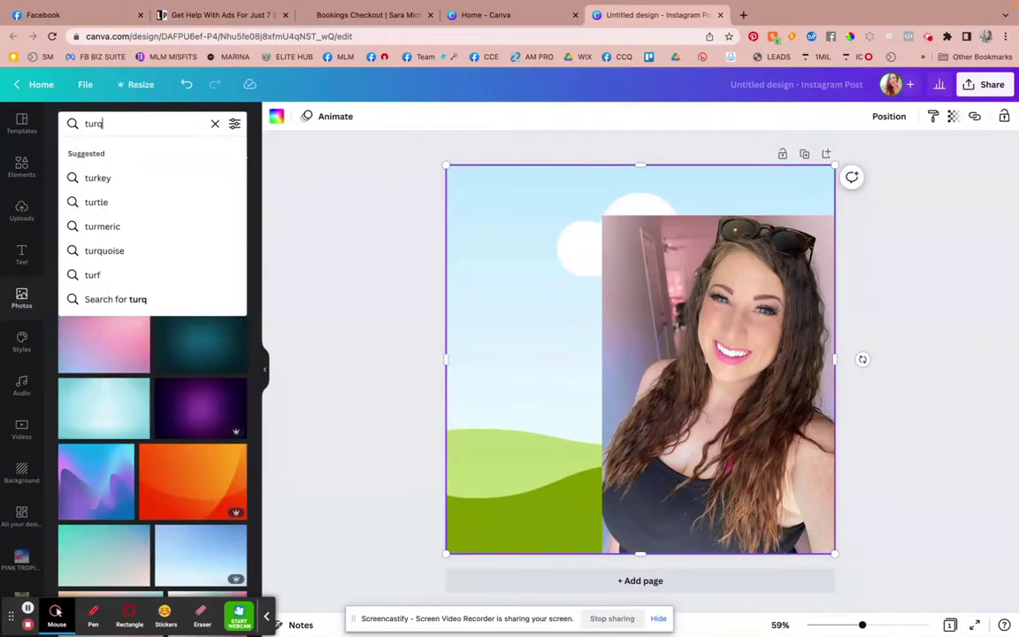
type("uise gradient")
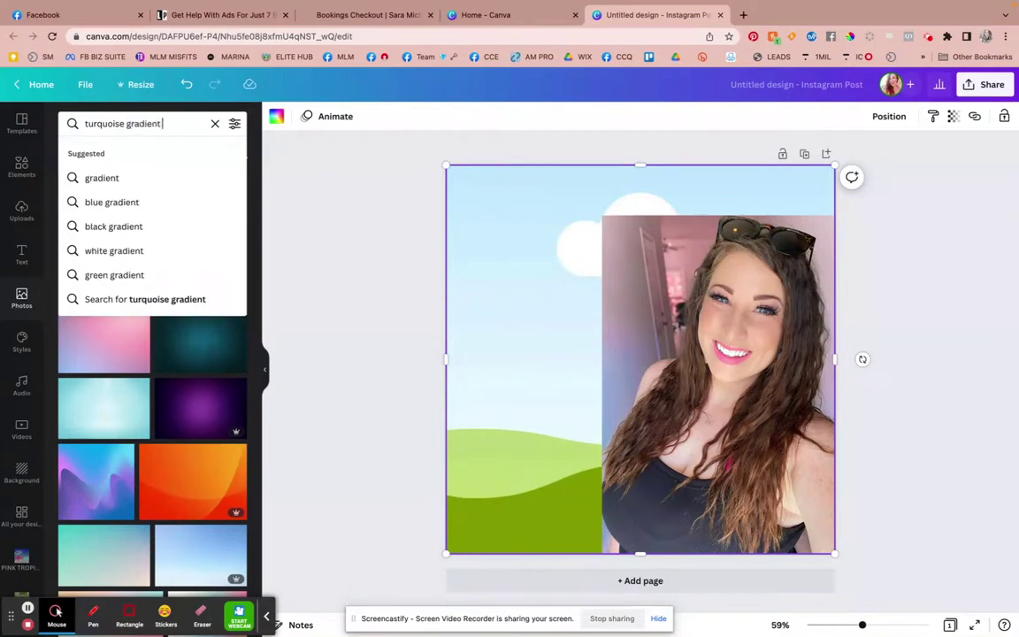
type(" background")
key("Return")
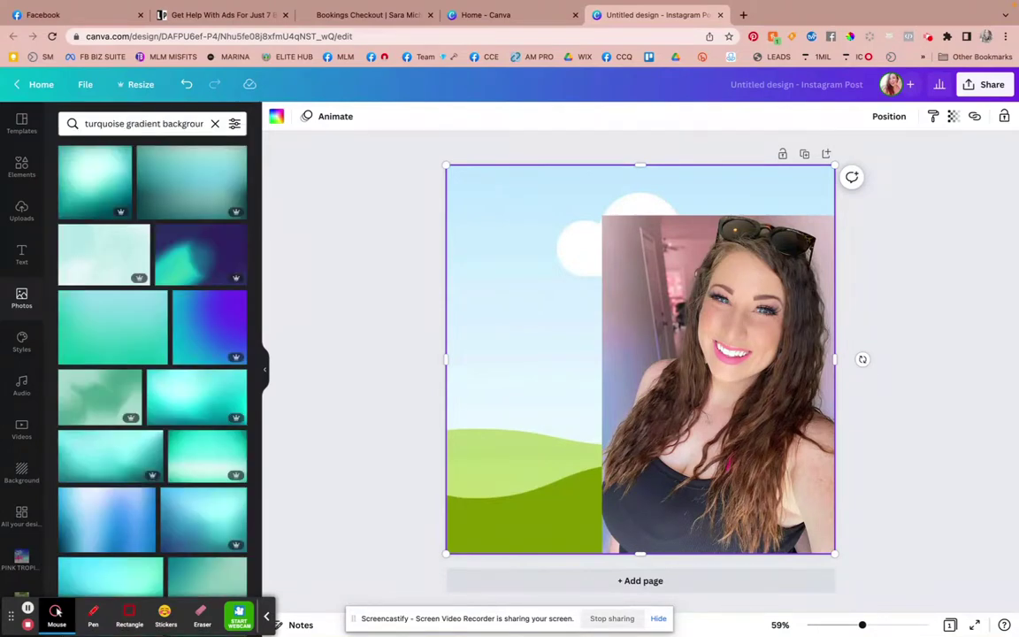
Fill the background grid with the turquoise-to-purple gradient photo
mouse_move(95, 180)
left_mouse_down()
mouse_move(541, 230)
mouse_move(573, 244)
mouse_move(155, 175)
mouse_move(88, 183)
left_mouse_up()
left_click_drag(214, 337, 473, 275)
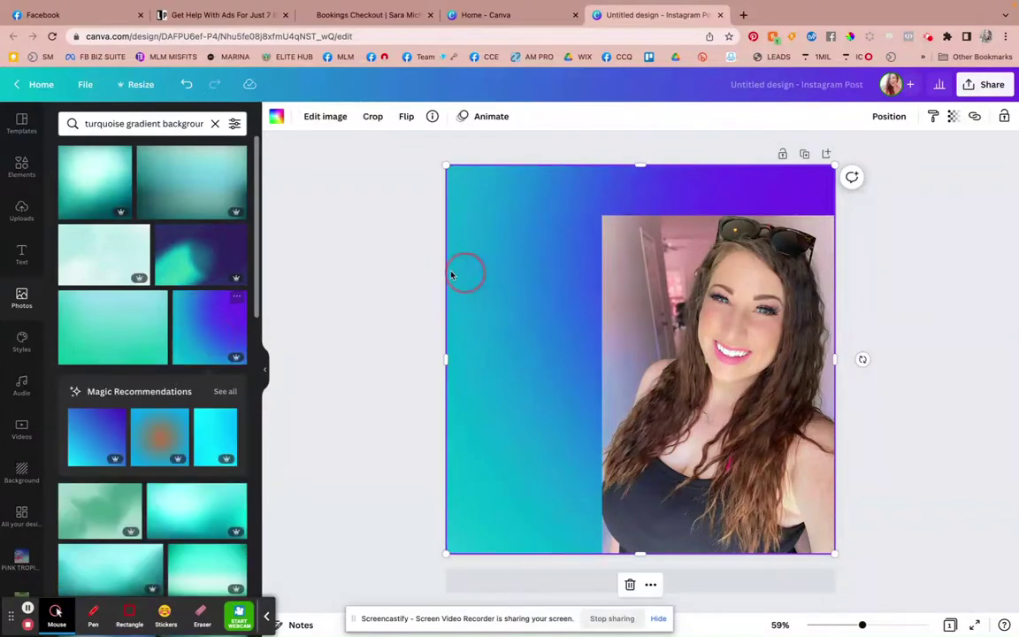
left_click(375, 282)
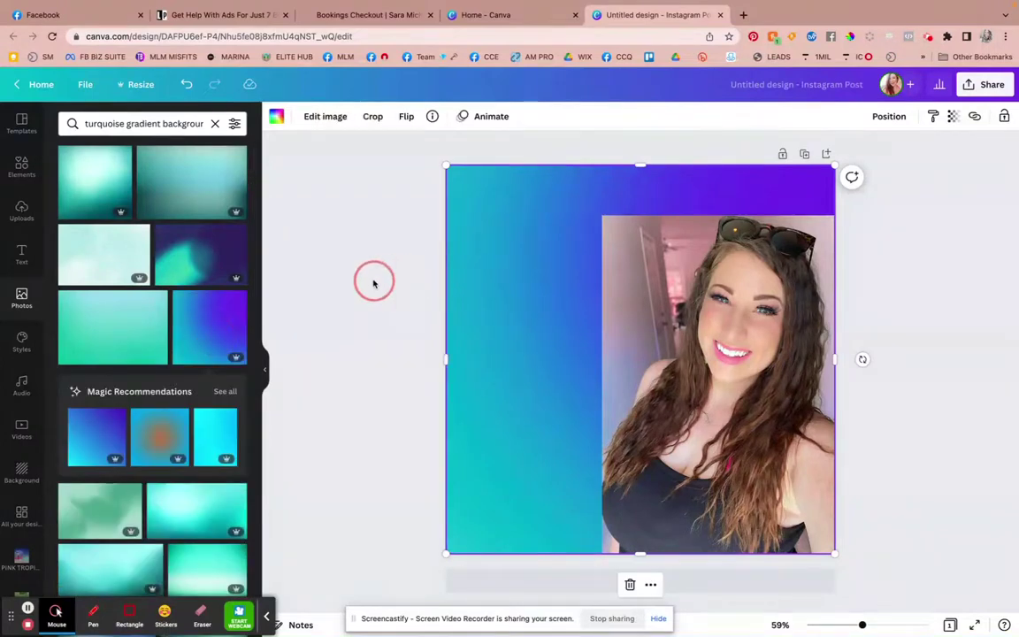
Remove the background from the selfie with the Background Remover effect
left_click(723, 303)
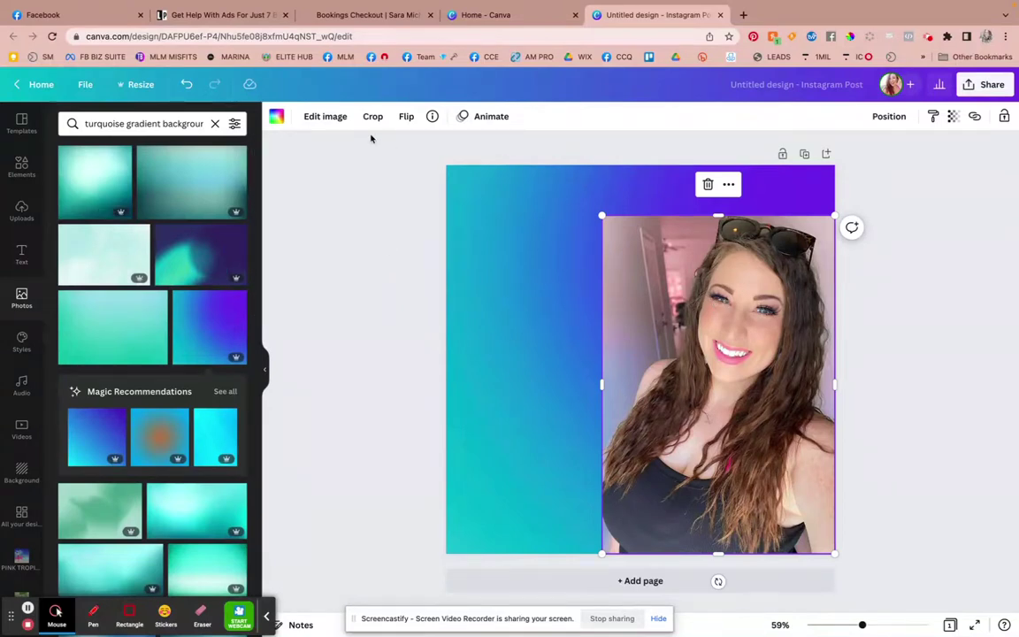
left_click(324, 116)
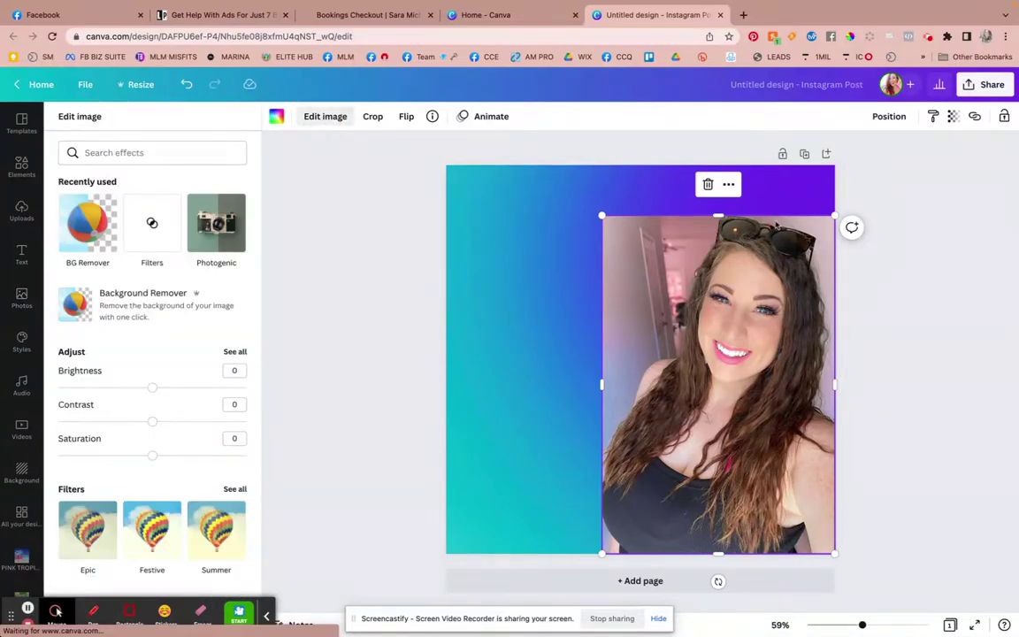
key("Escape")
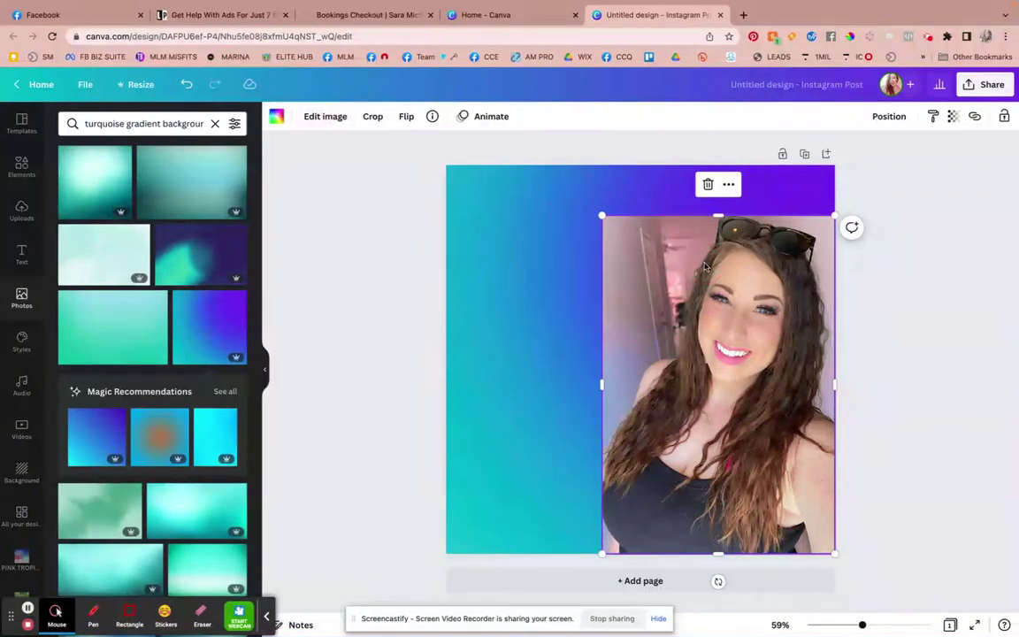
left_click(324, 123)
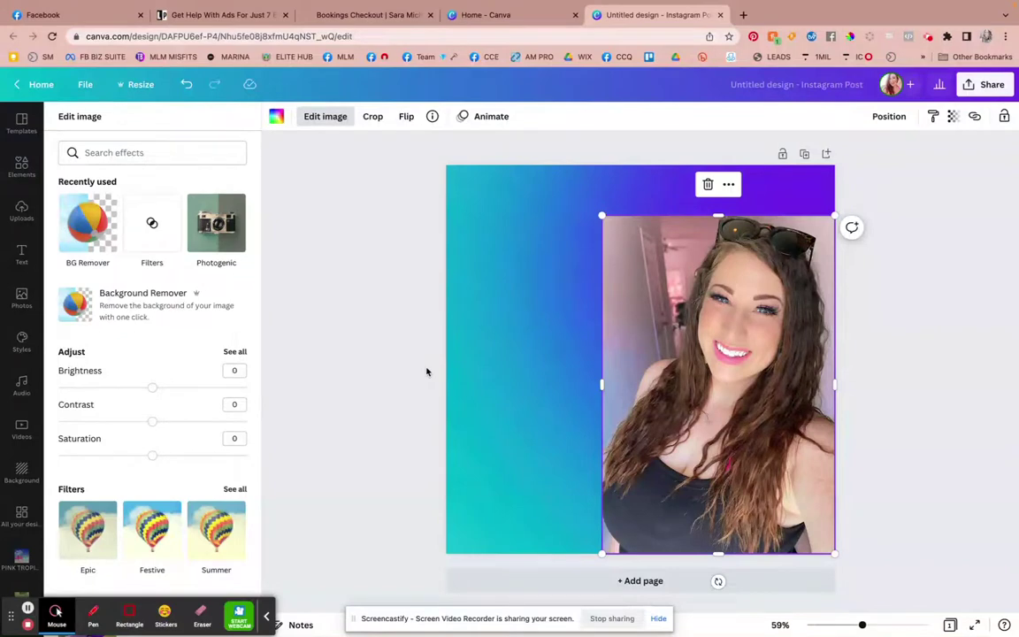
left_click(89, 228)
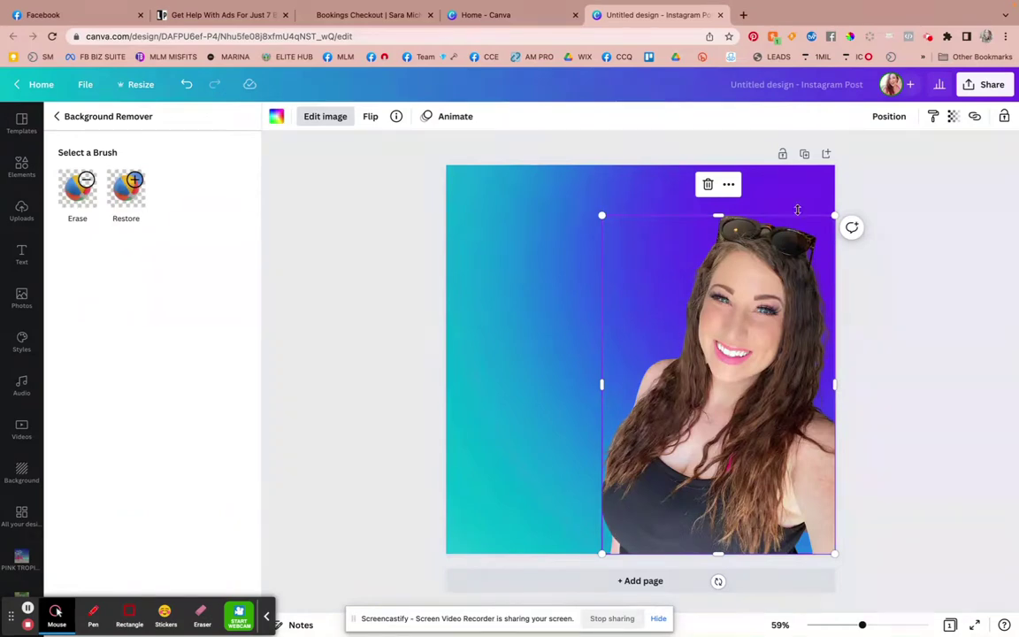
Enlarge the cut-out selfie towards the page's upper left, keeping its lower-right corner in place
left_click_drag(601, 214, 548, 174)
left_click(732, 326)
left_click(933, 302)
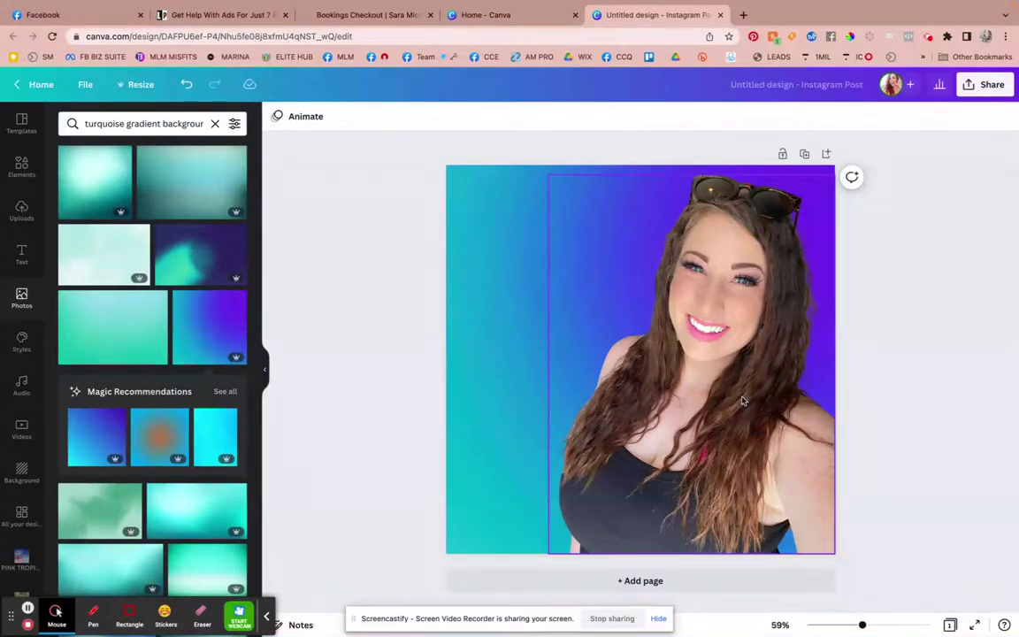
left_click(903, 344)
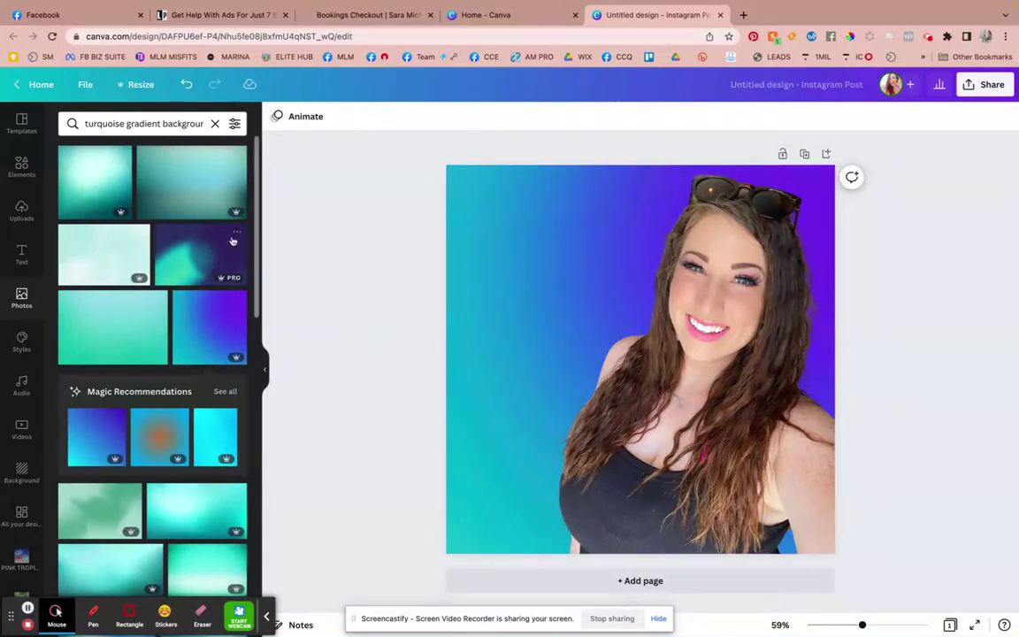
Try a bright teal gradient in the background grid, then replace it with the gradient running from turquoise down to purple
left_click_drag(172, 527, 486, 299)
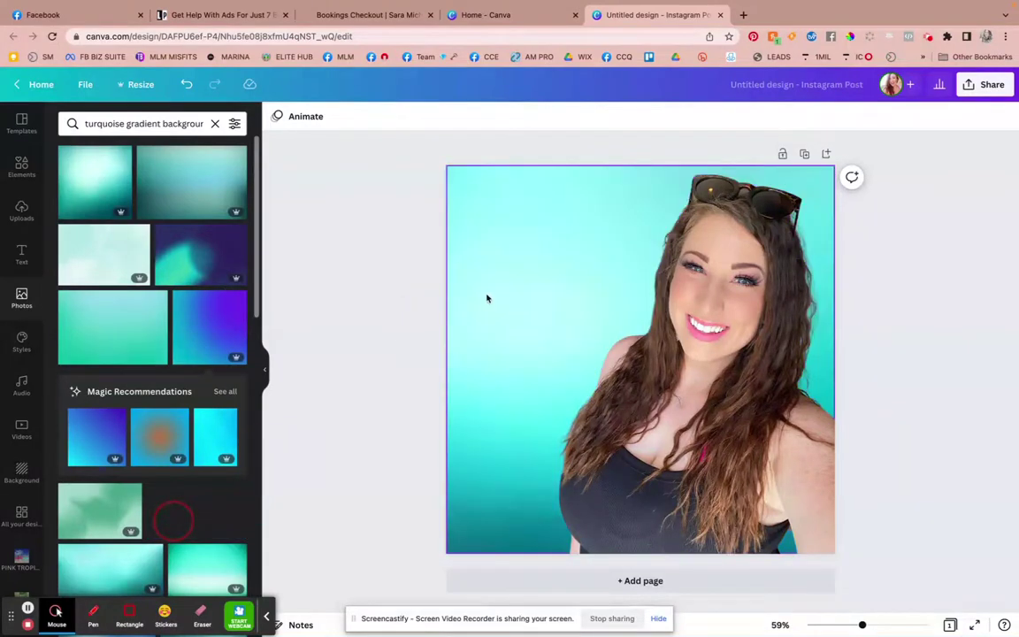
scroll(32, 495, "down", 1)
scroll(132, 389, "down", 2)
scroll(141, 423, "down", 4)
left_click_drag(93, 415, 492, 278)
Search the photo library for "neon pink gradient background"
left_click(116, 124)
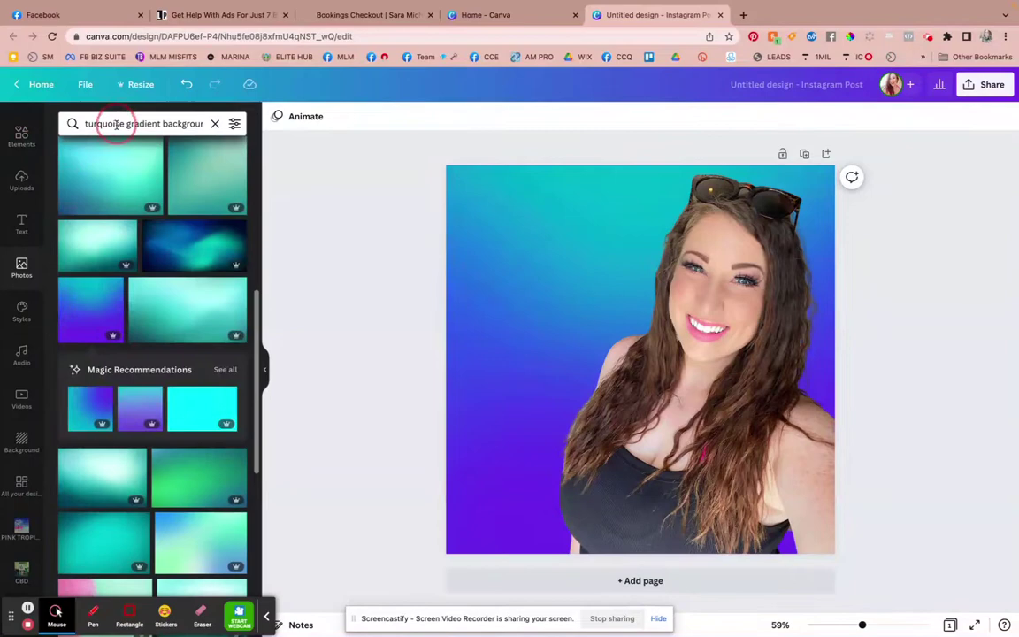
triple_click(118, 124)
type("neon pin")
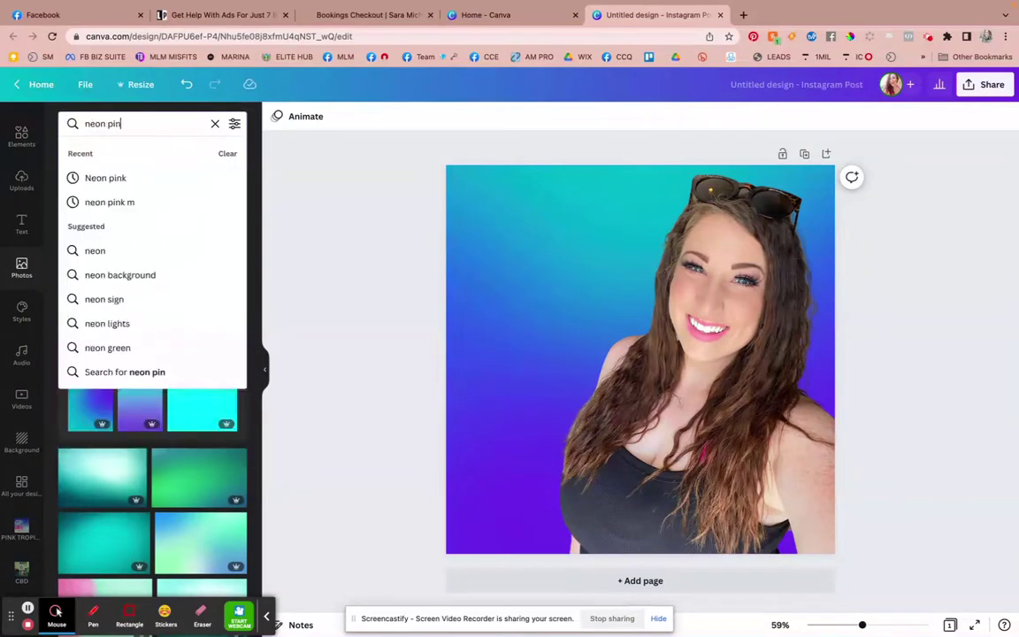
type("k gradient background")
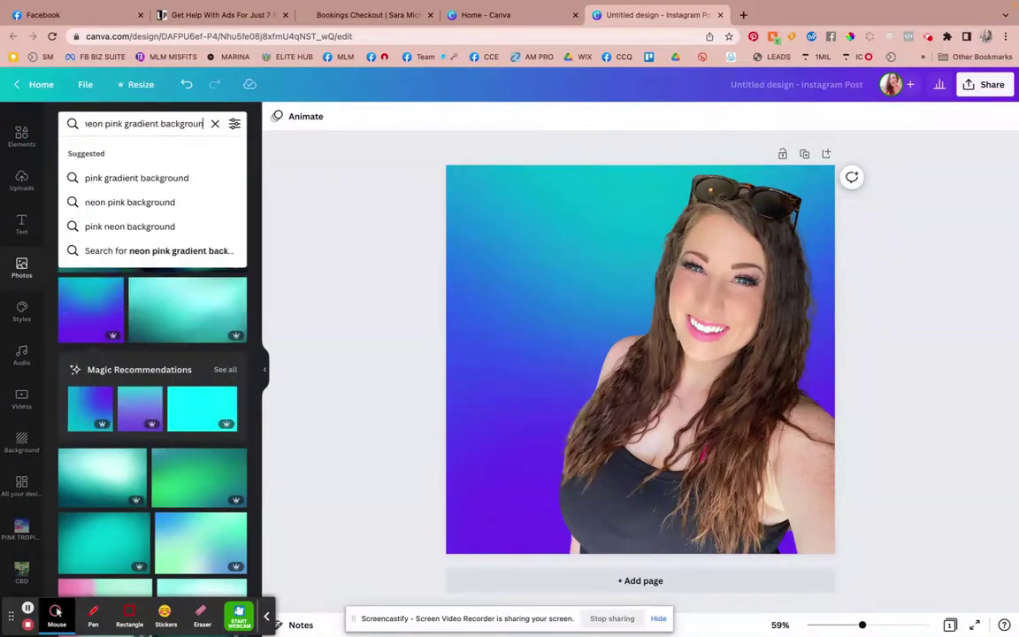
key("Return")
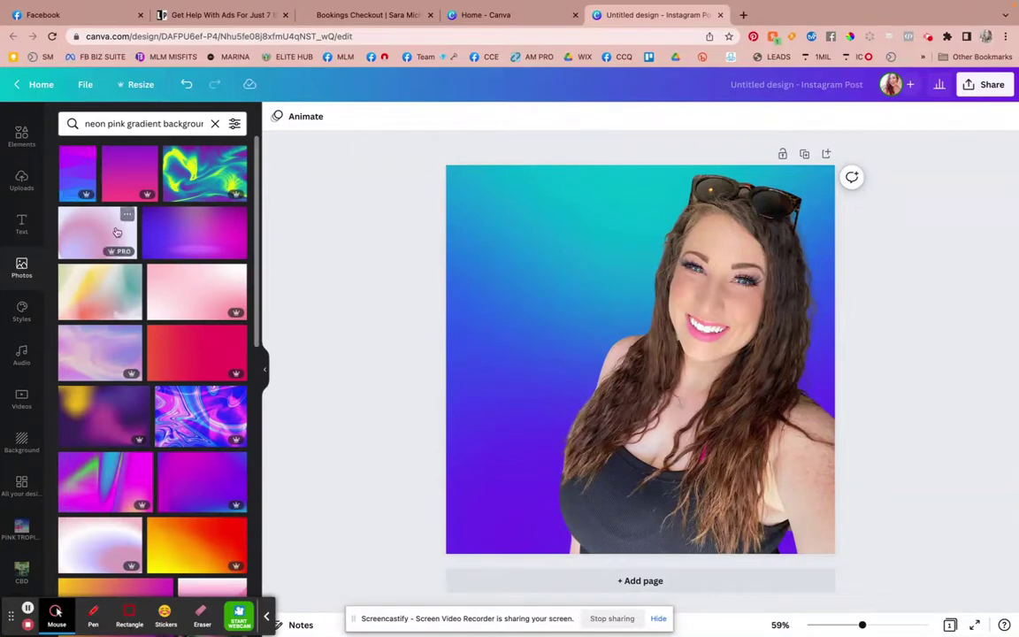
Fill the background grid with the gradient photo running from blue-purple to neon pink
left_click(181, 237)
left_click_drag(536, 411, 469, 387)
left_click_drag(473, 389, 470, 386)
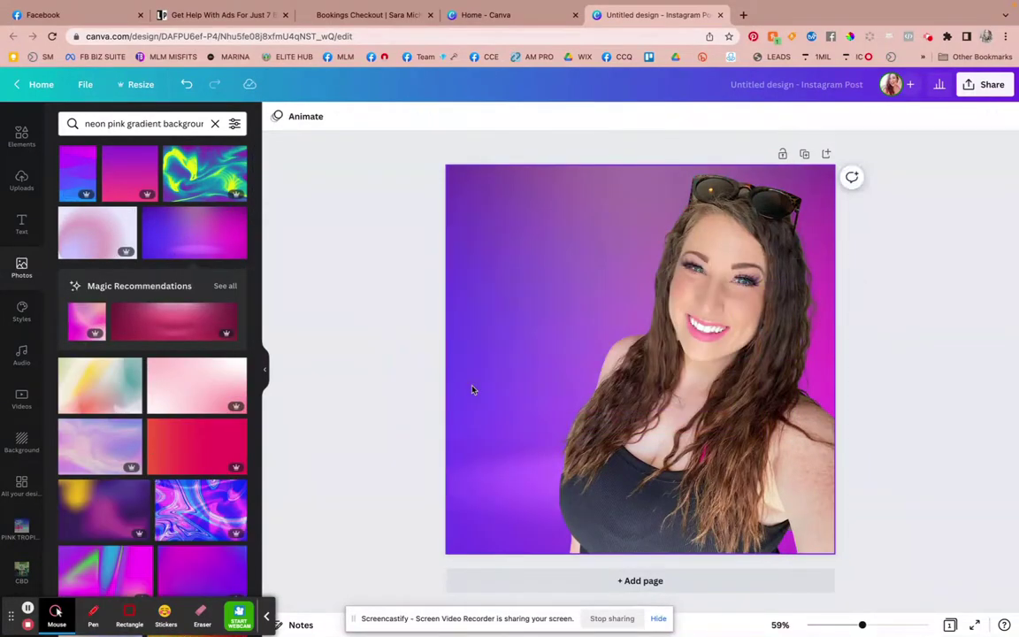
Try the marbled pink-and-blue photo in the background grid, then replace it with the smooth gradient running from magenta to blue-purple
left_click(190, 509)
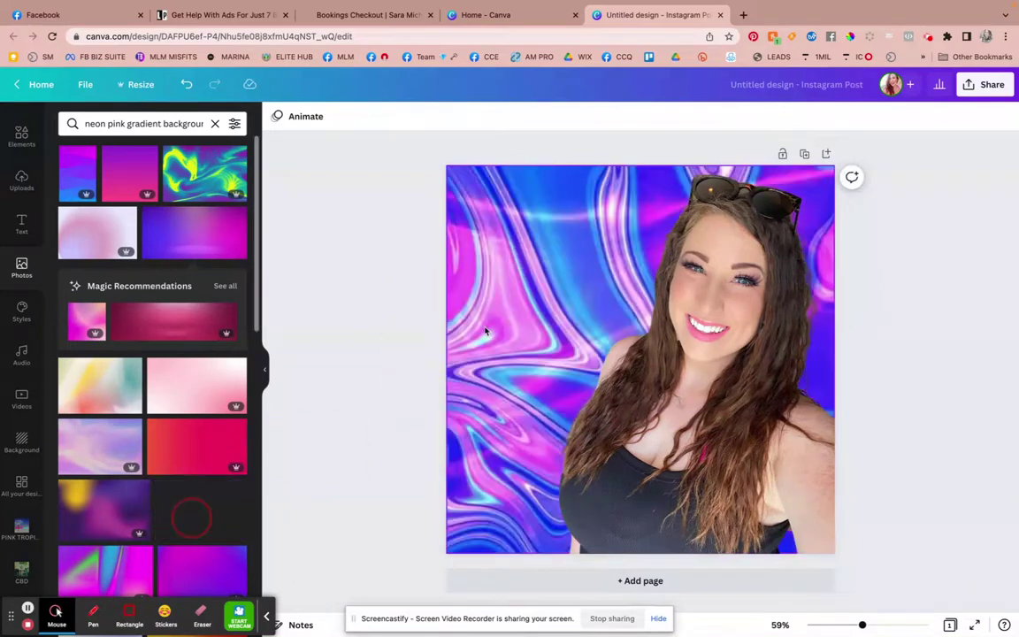
left_click(490, 266)
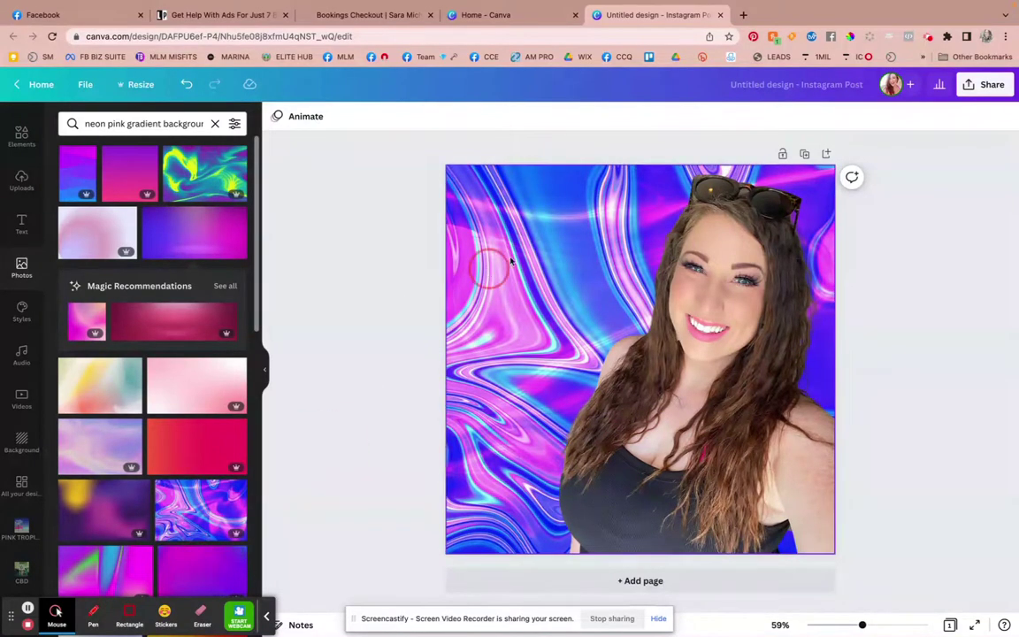
left_click(478, 366)
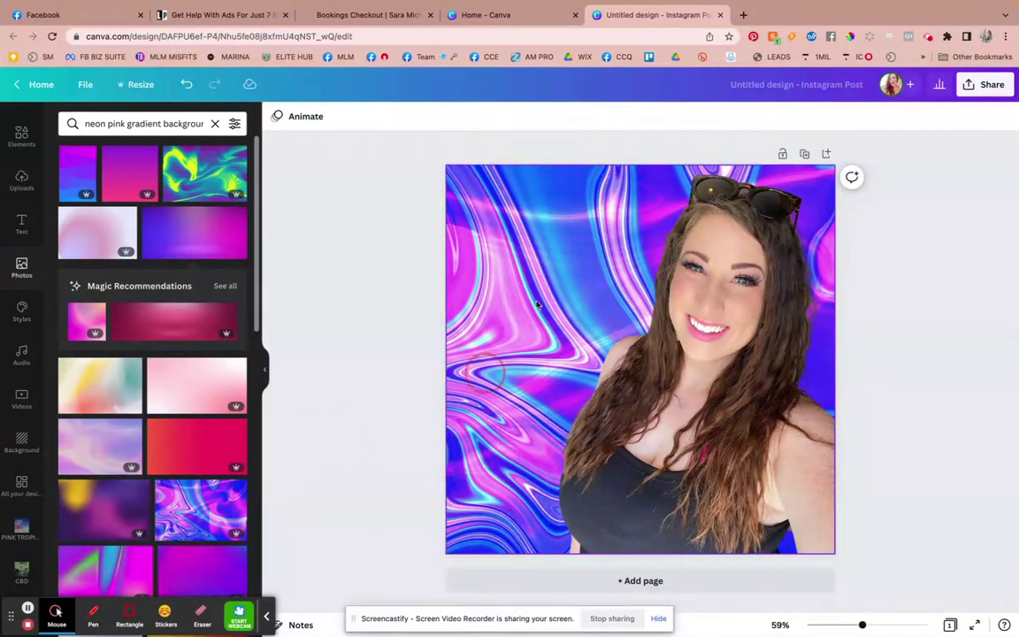
left_click(184, 570)
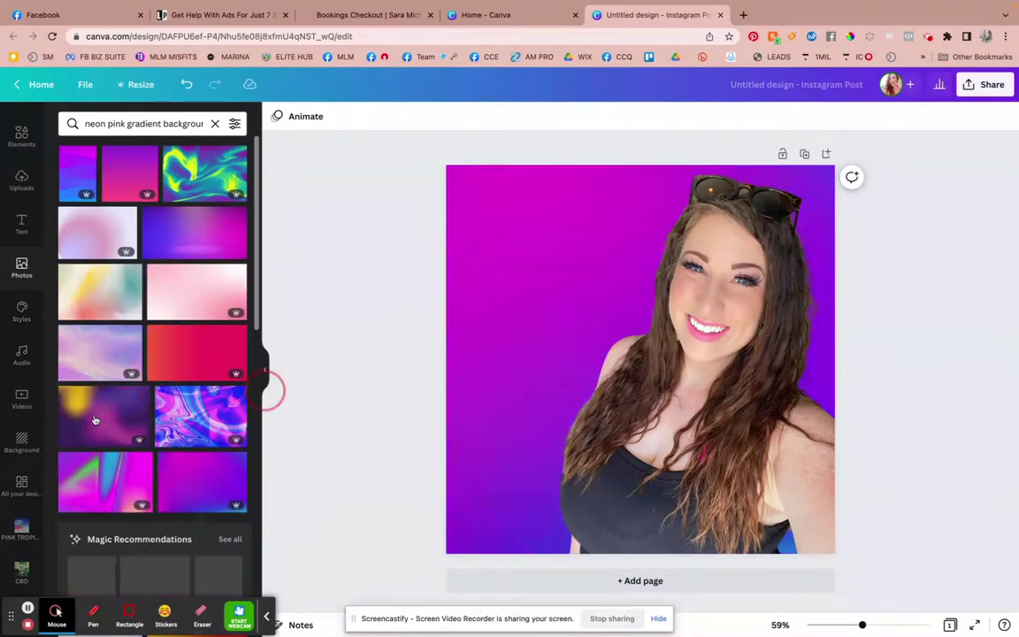
left_click(601, 287)
left_click(837, 514)
left_click(430, 207)
Try the gradient photo running from bright violet to deep blue in the background grid, then take it back out
scroll(232, 520, "down", 2)
scroll(232, 520, "down", 5)
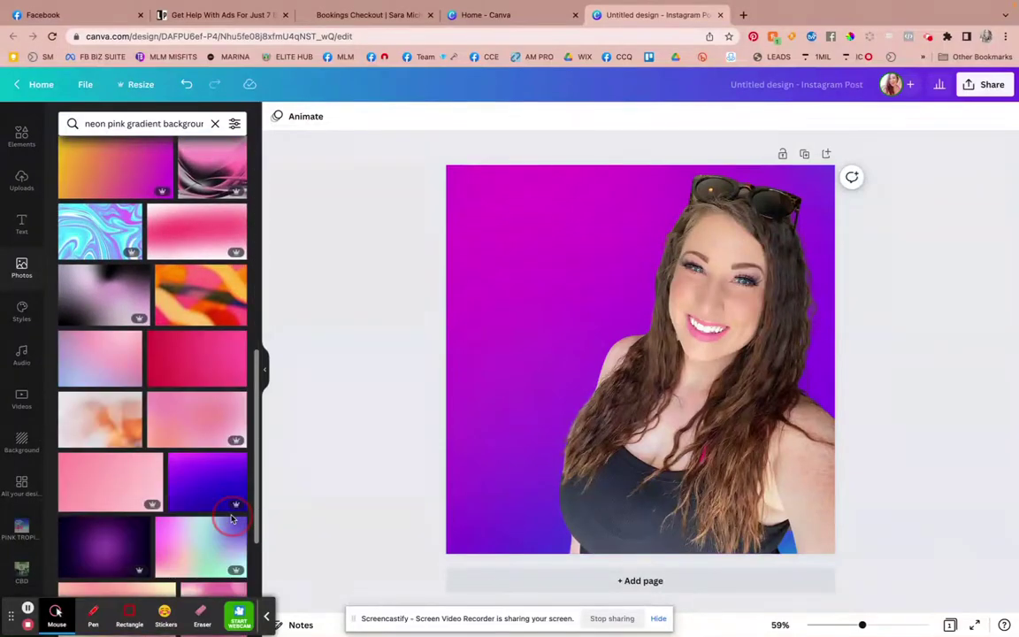
left_click_drag(205, 478, 520, 302)
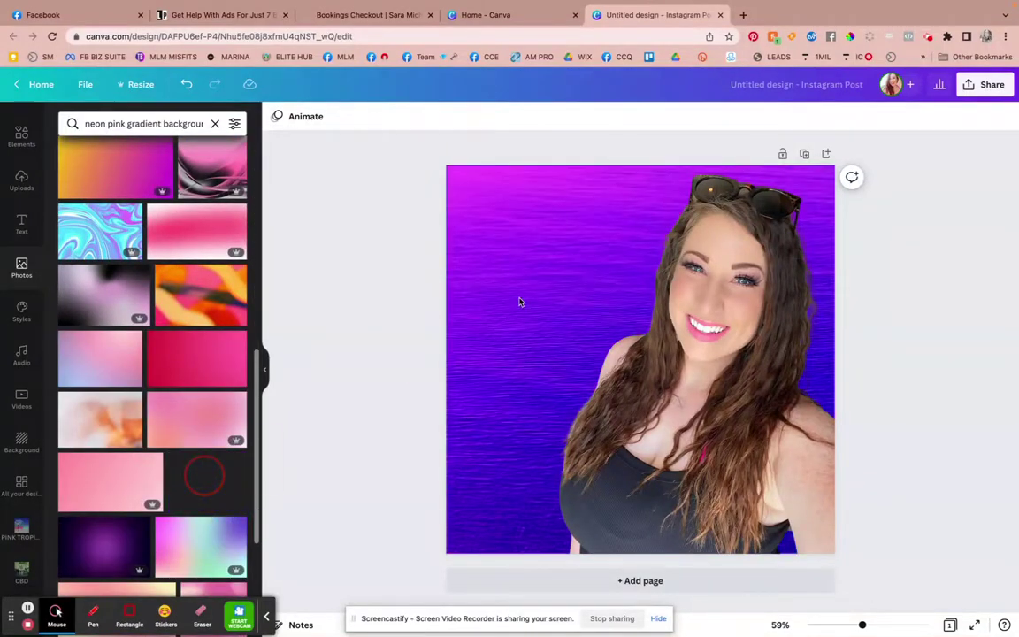
left_click_drag(427, 334, 190, 493)
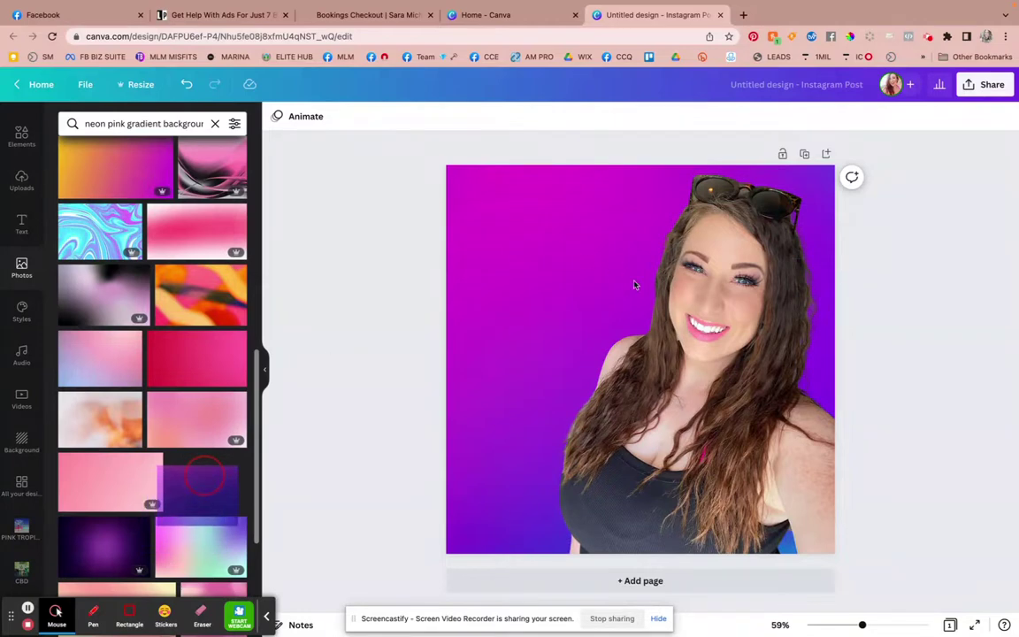
Apply the Glow shadow to the cut-out selfie, then enlarge and reposition it so its lower edge sits at the page's bottom
left_click(560, 267)
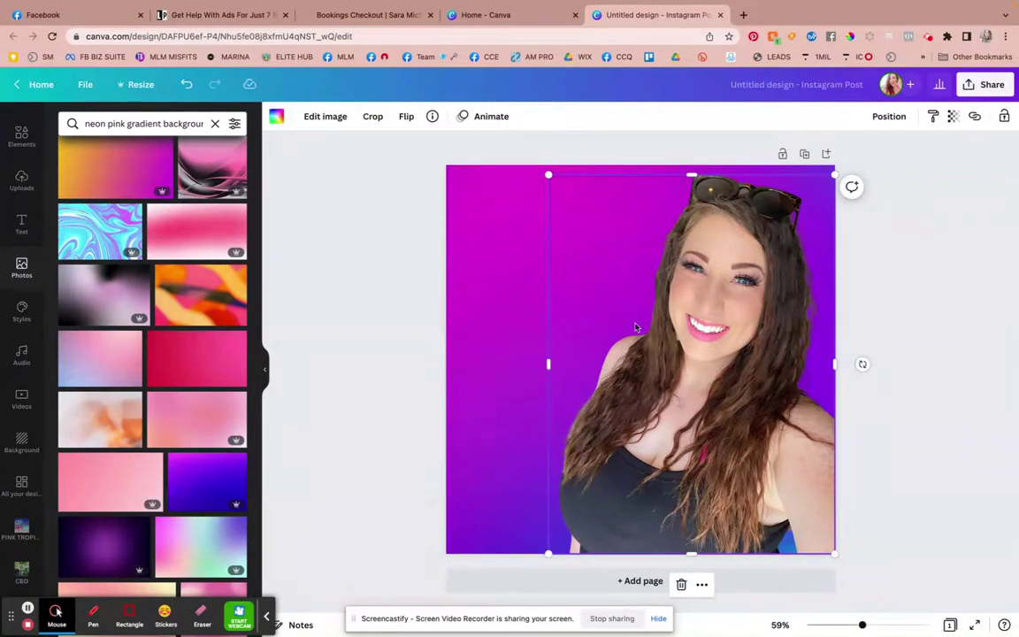
left_click(326, 118)
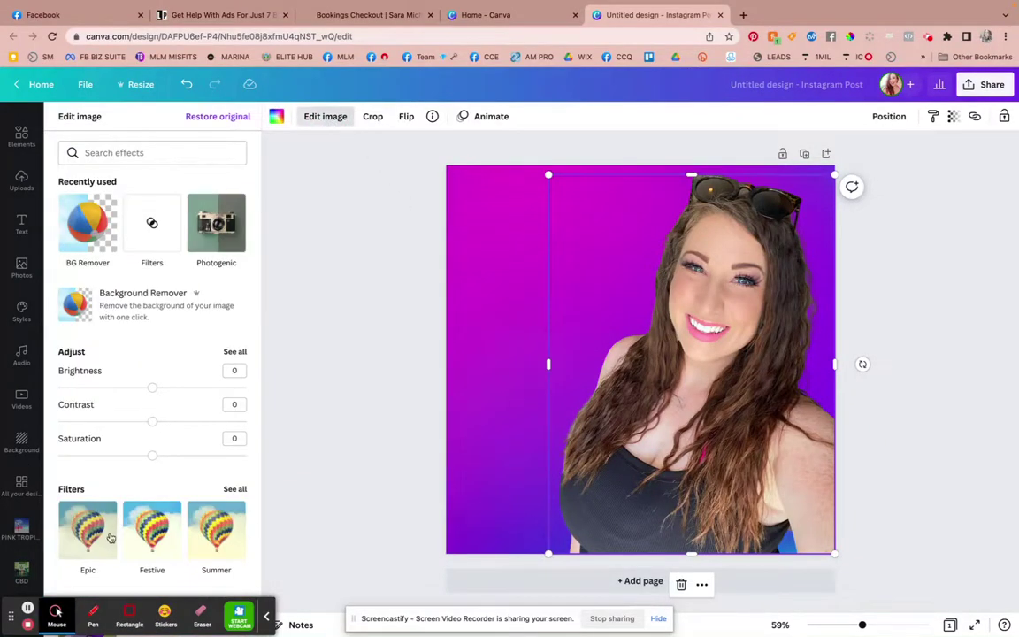
scroll(110, 531, "down", 5)
scroll(108, 535, "down", 4)
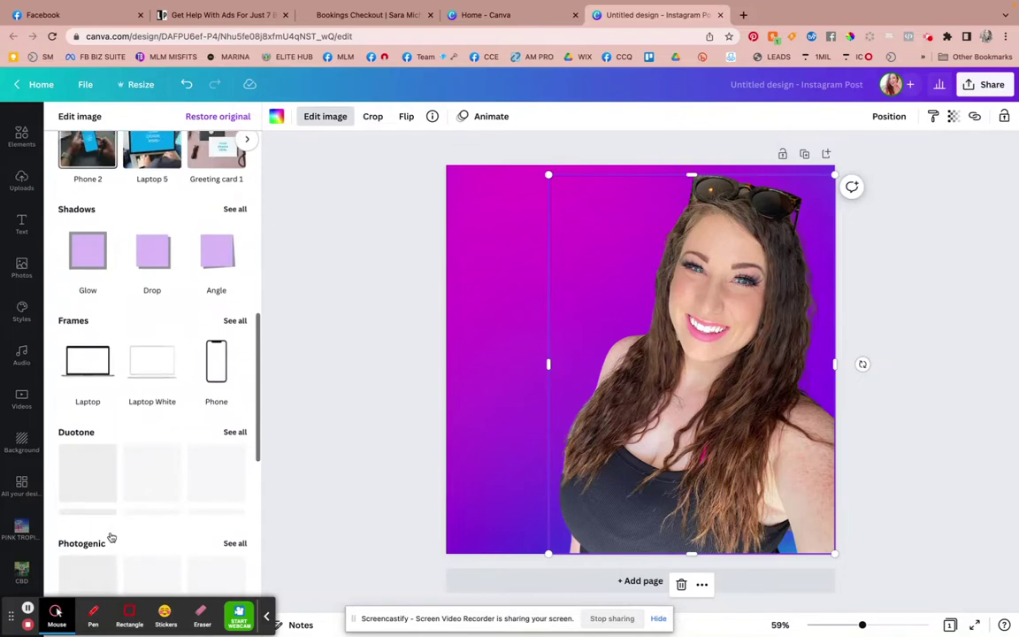
left_click(88, 231)
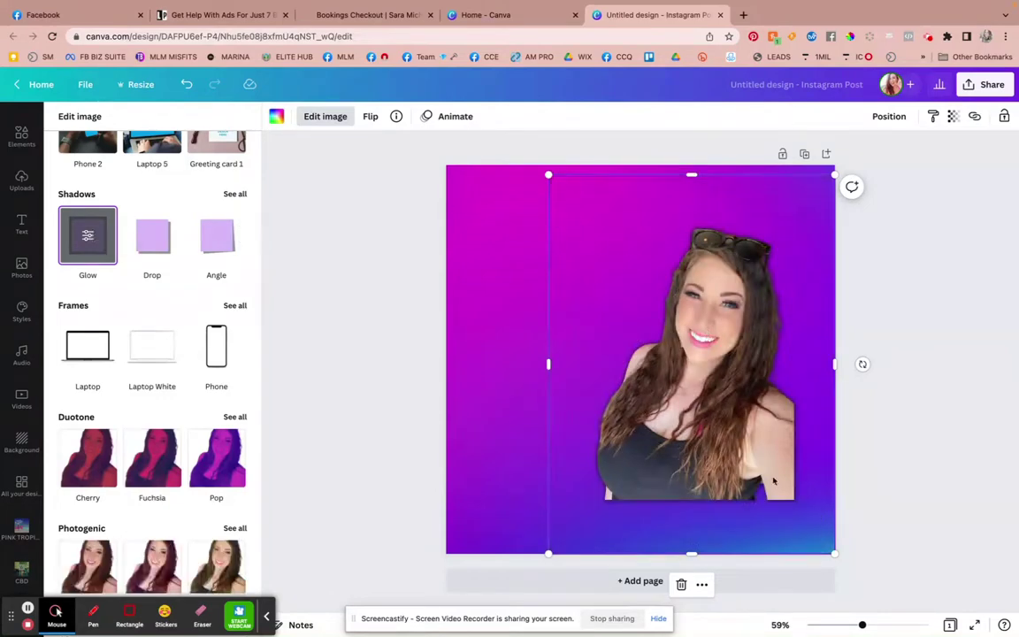
left_click_drag(834, 554, 896, 618)
mouse_move(771, 455)
left_mouse_down()
mouse_move(747, 429)
mouse_move(761, 450)
left_mouse_up()
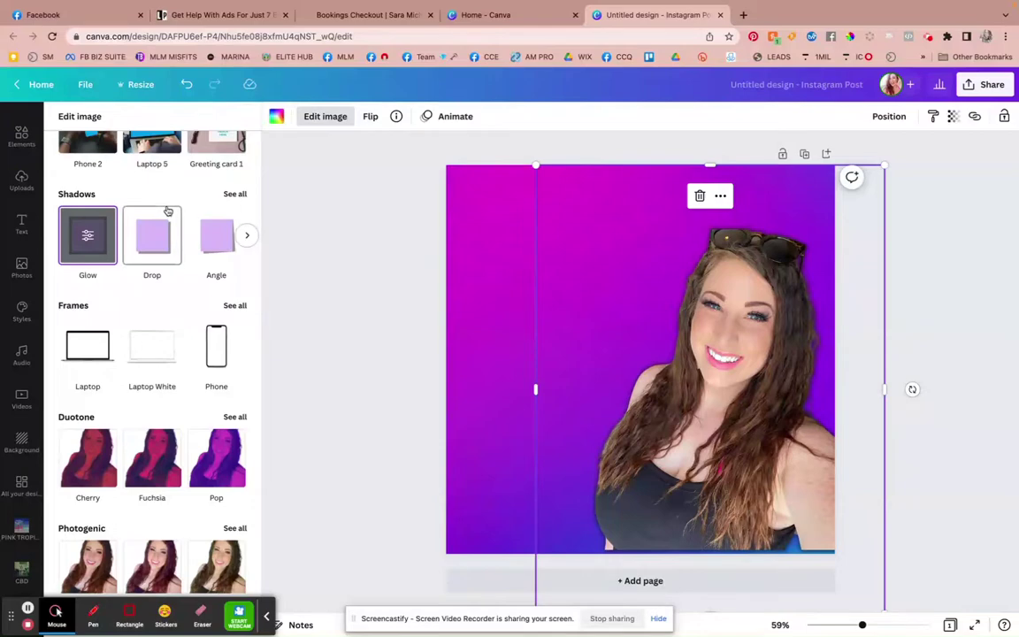
Set the selfie's Glow shadow to size 10, transparency 43 and blur 12
left_click(88, 235)
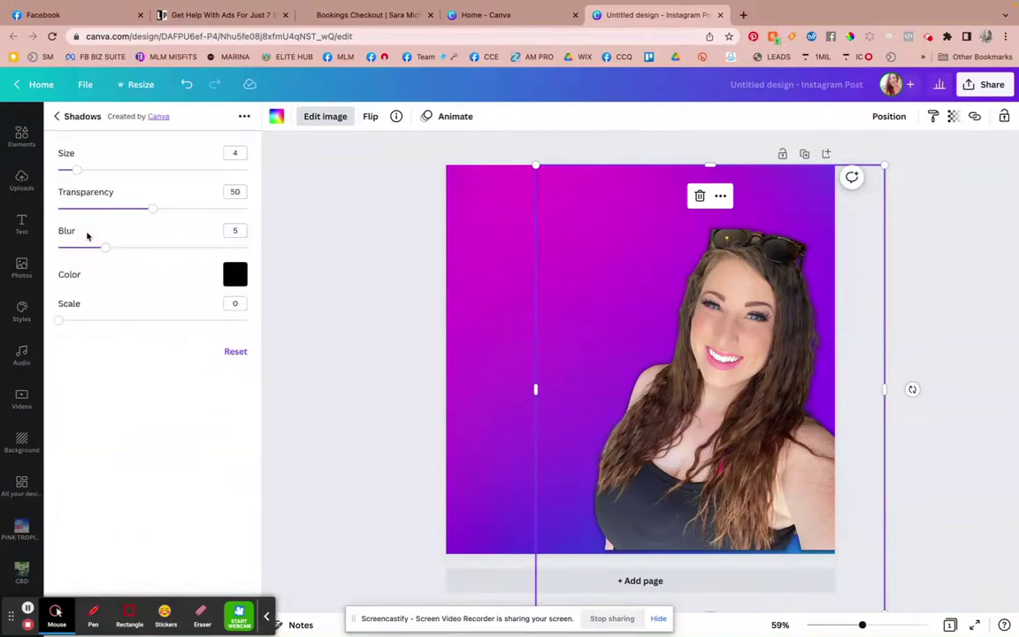
left_click_drag(76, 169, 104, 171)
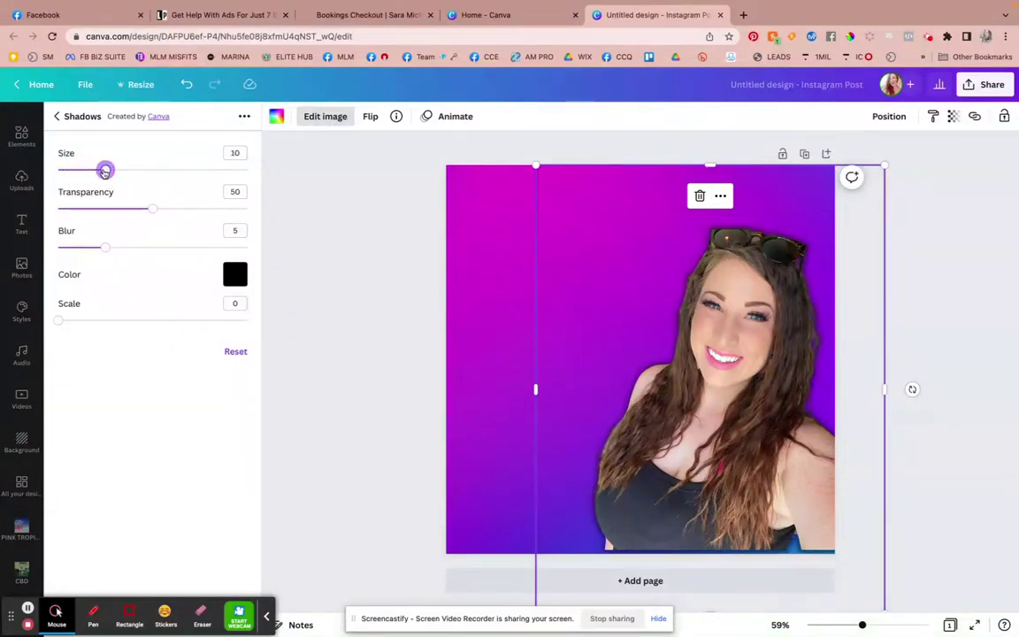
mouse_move(152, 210)
left_mouse_down()
mouse_move(87, 217)
mouse_move(235, 211)
mouse_move(139, 212)
left_mouse_up()
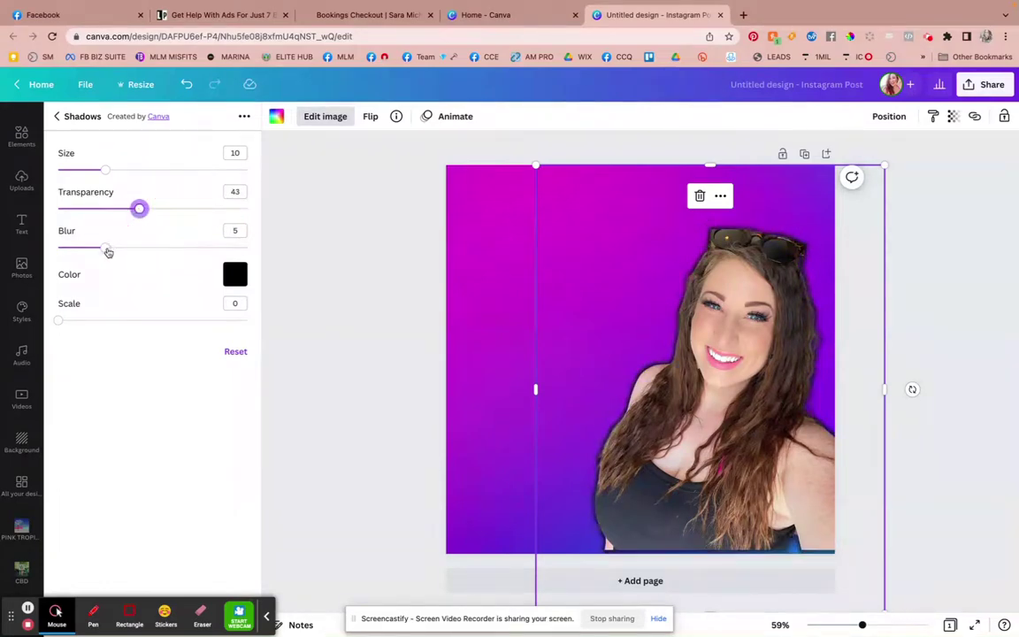
left_click_drag(107, 252, 172, 247)
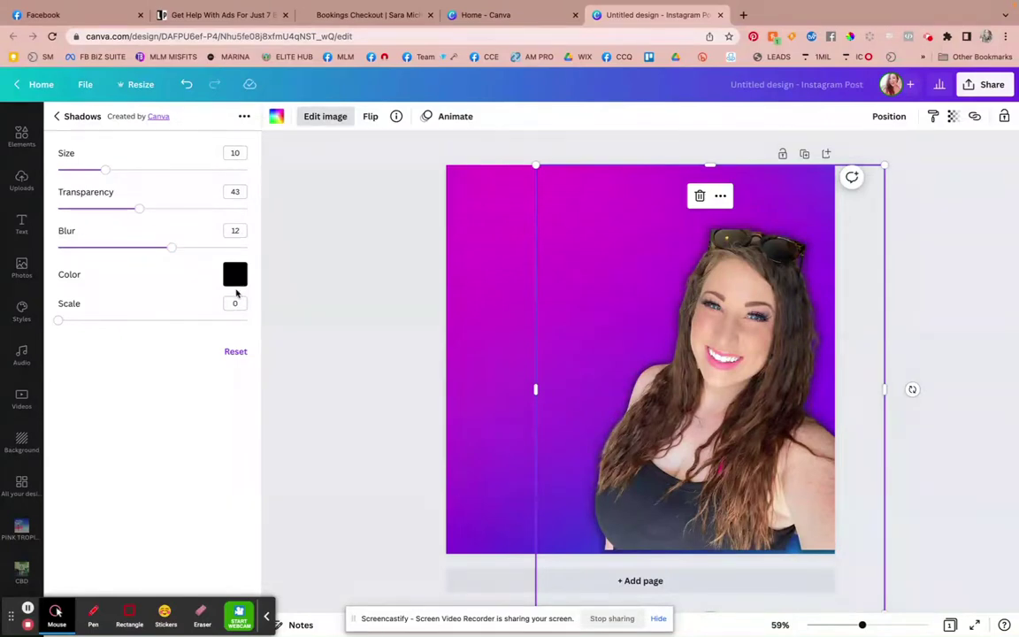
Try the light pink brand colour for the selfie's glow, but settle on the bright magenta-pink brand colour
left_click(237, 278)
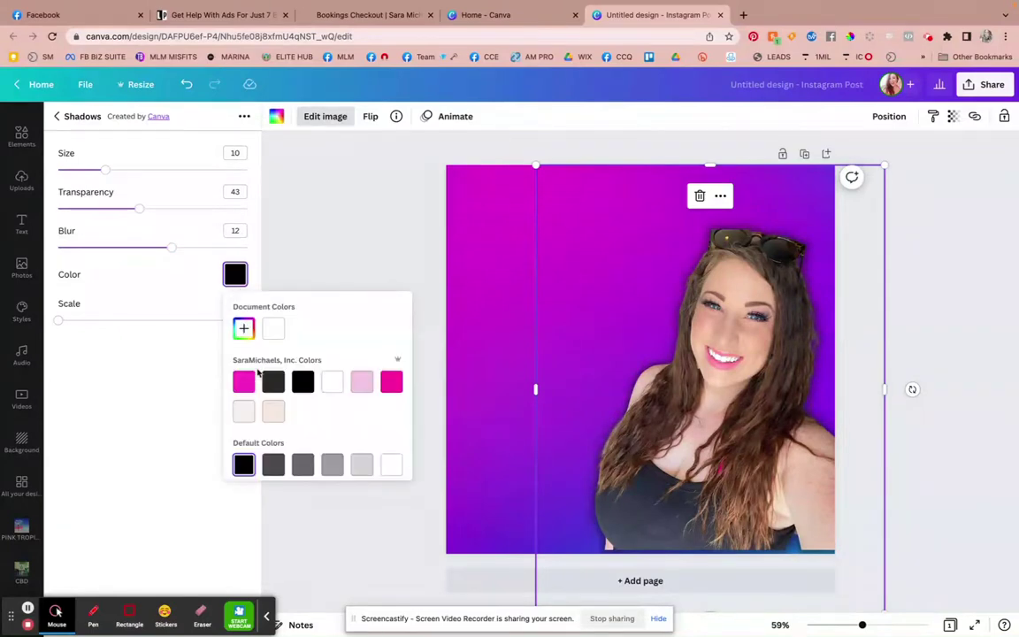
left_click(243, 381)
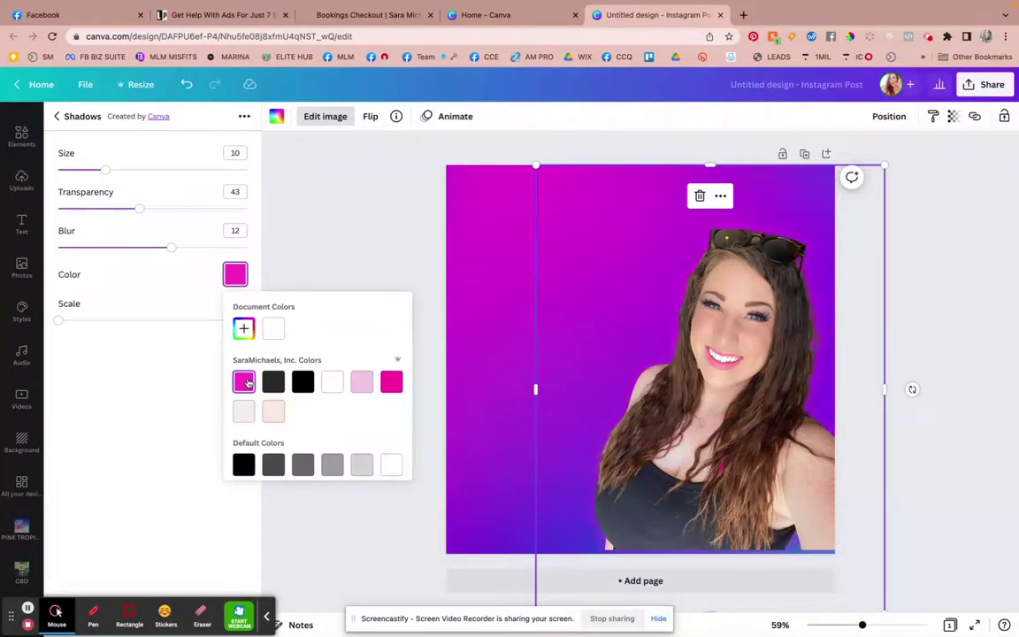
left_click(363, 382)
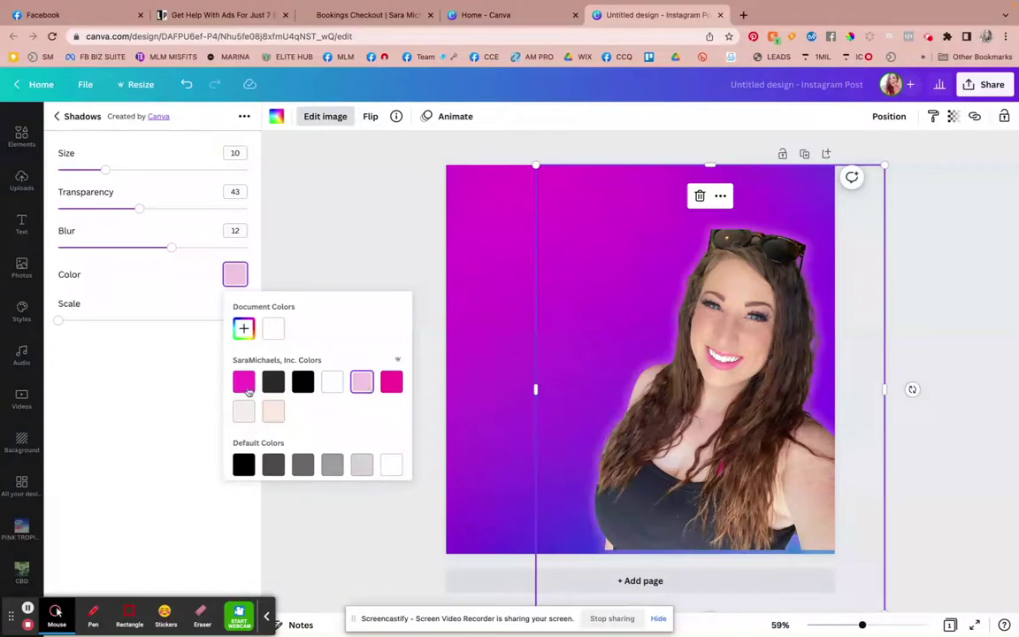
left_click(243, 381)
left_click(284, 255)
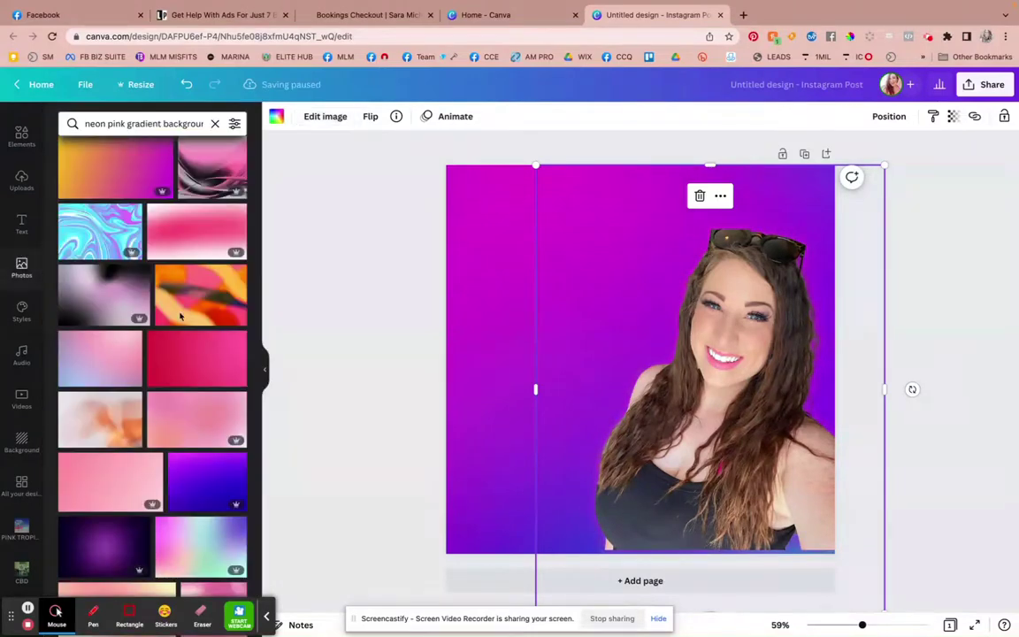
left_click(367, 256)
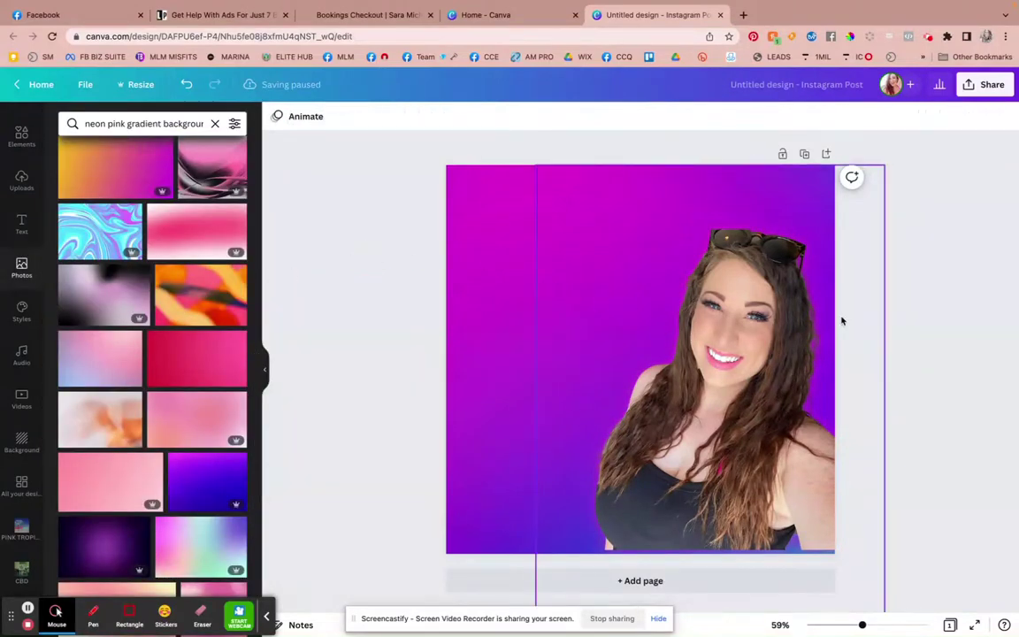
left_click(779, 387)
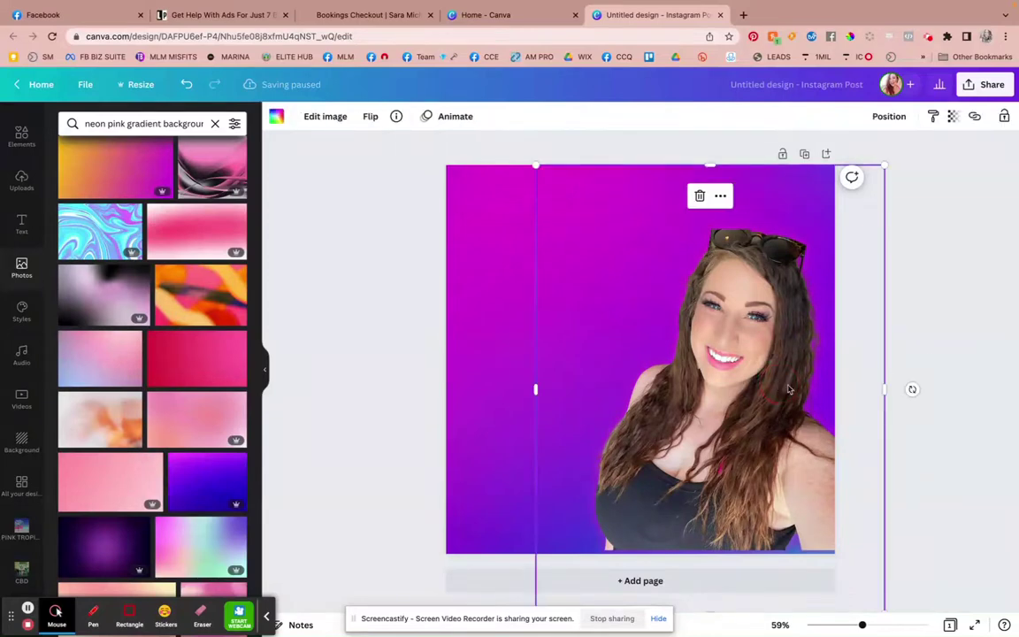
left_click(939, 247)
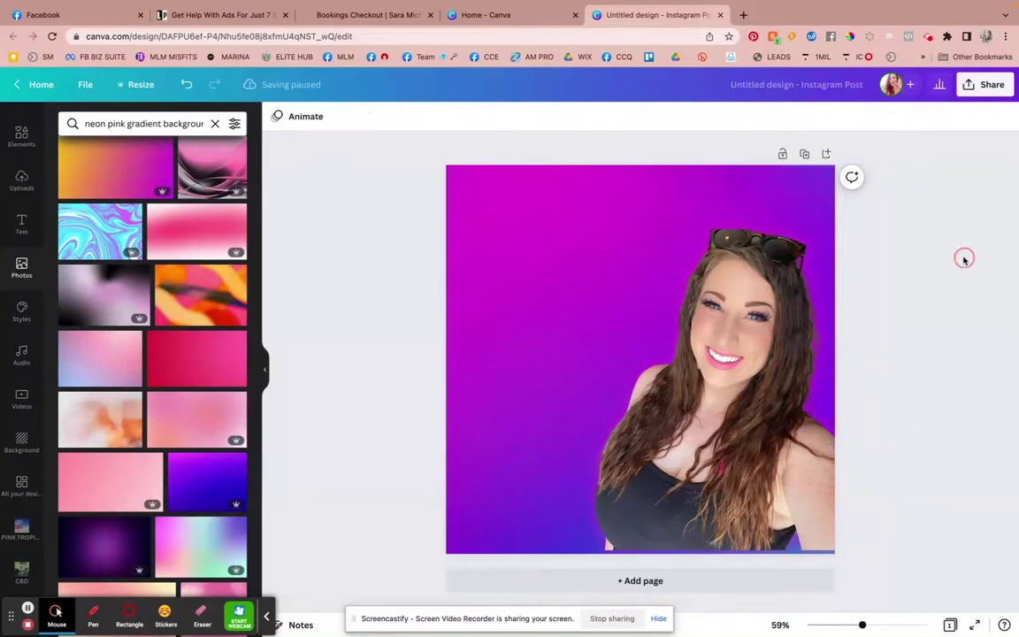
Enlarge and reposition the glowing selfie so it fills the page's right side, with the sunglasses reaching the top edge
left_click(747, 256)
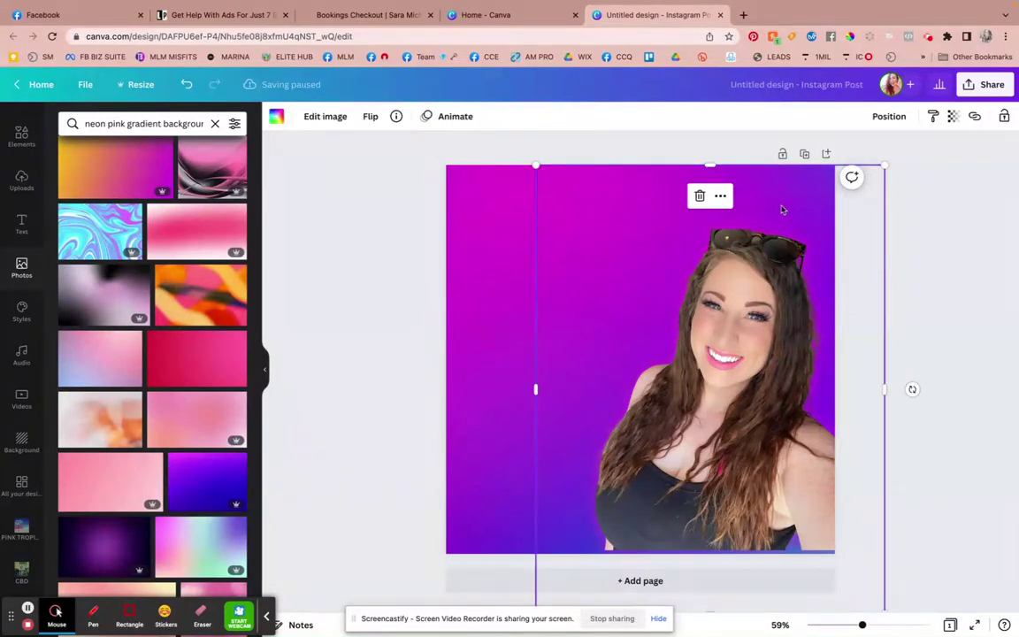
left_click_drag(884, 165, 951, 114)
left_click_drag(761, 265, 678, 298)
left_click(926, 275)
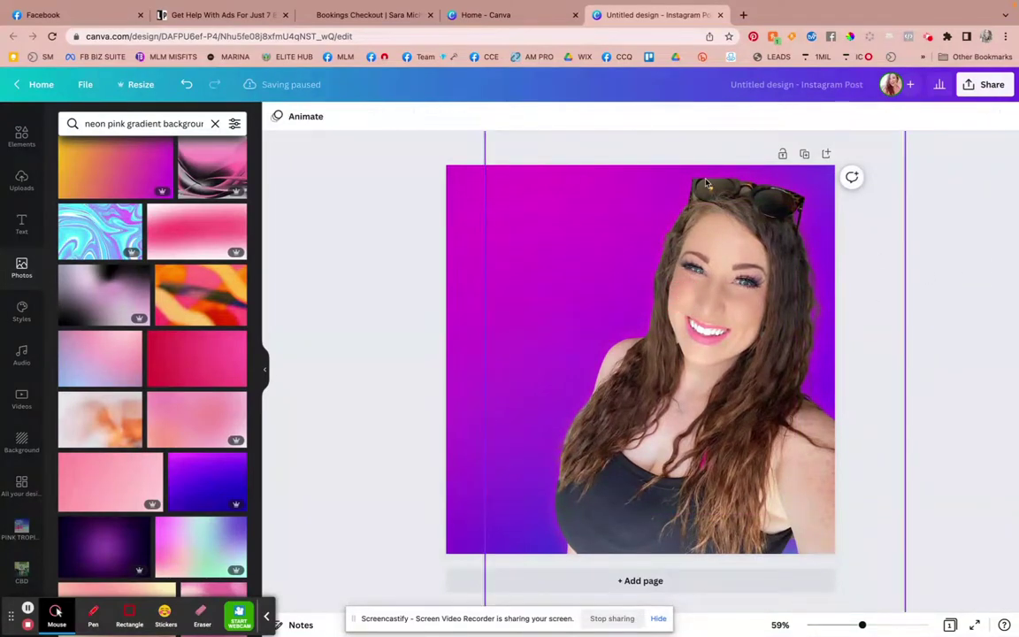
left_click(746, 270)
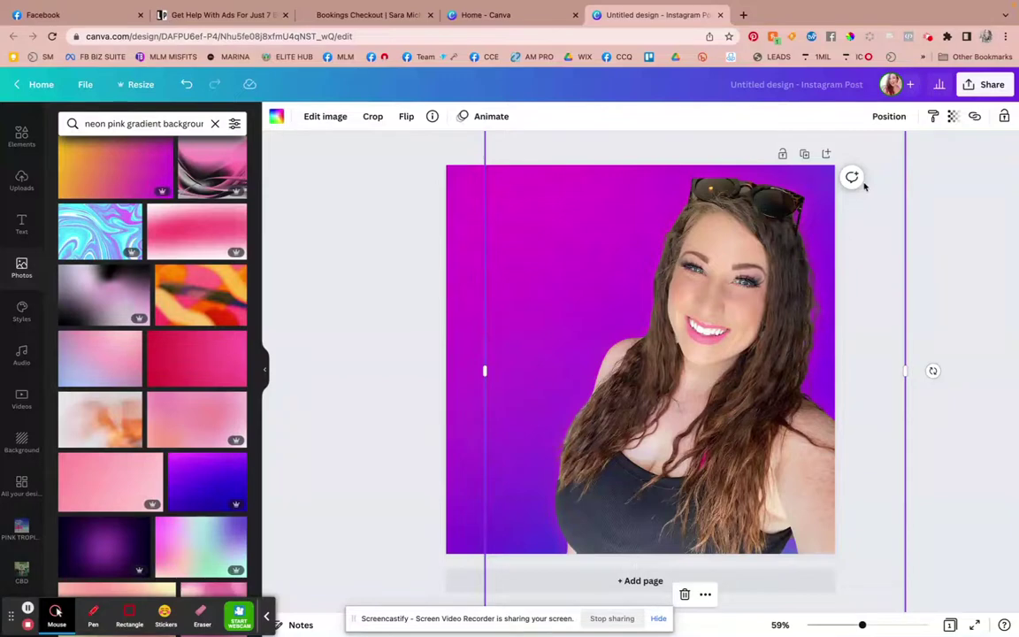
left_click_drag(905, 142, 915, 179)
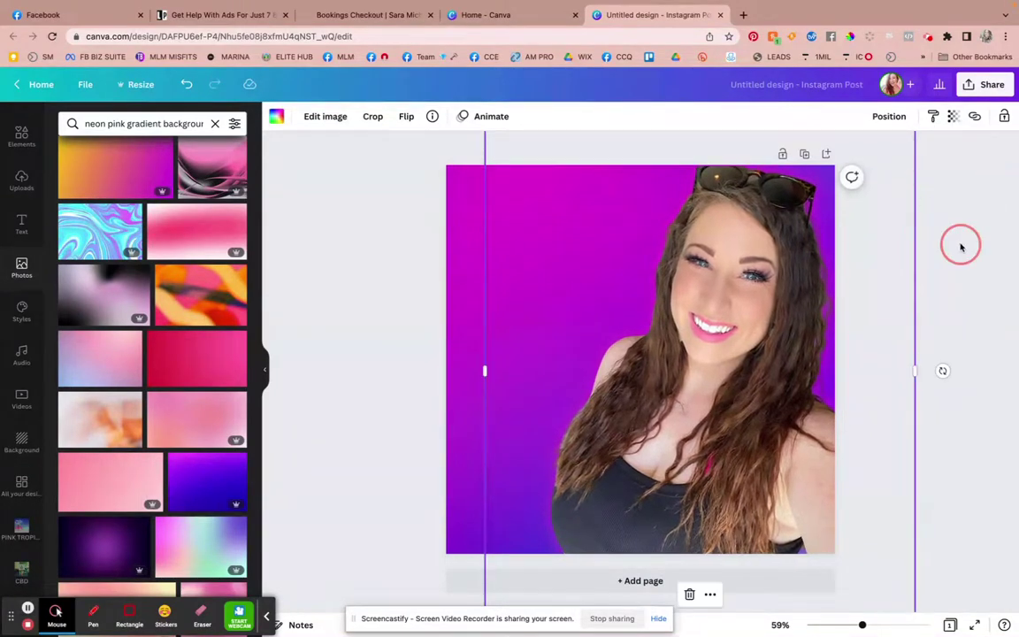
left_click(960, 244)
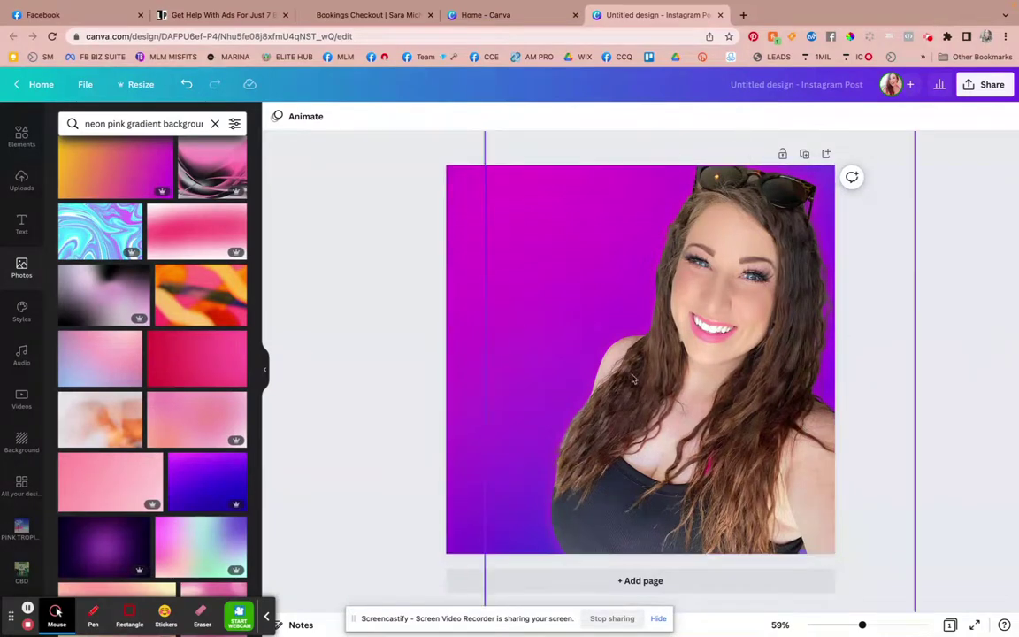
View the design's sharing and download options, then close them
left_click(407, 287)
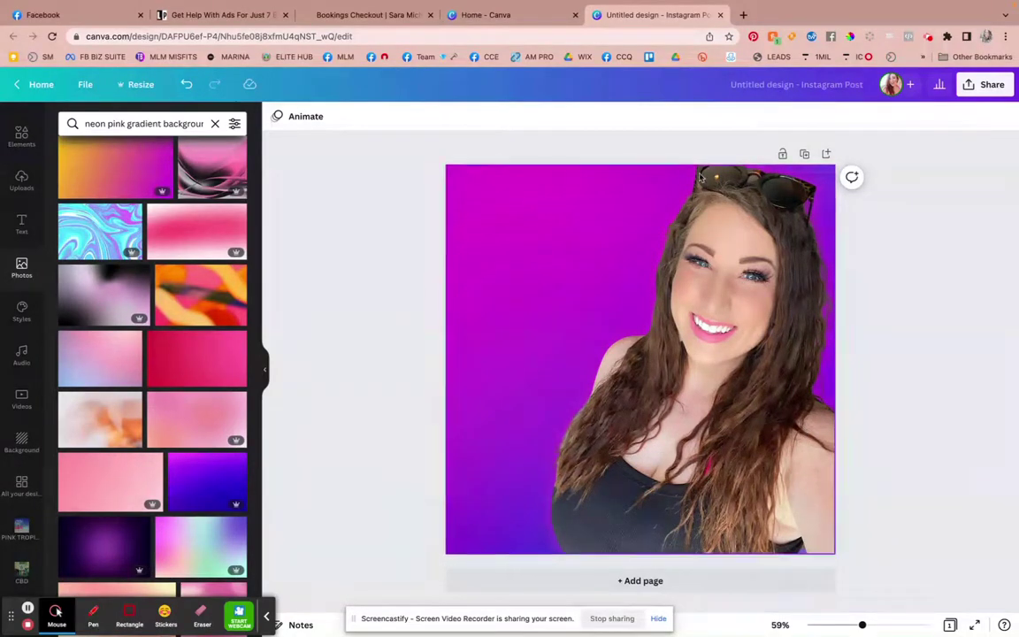
left_click(986, 84)
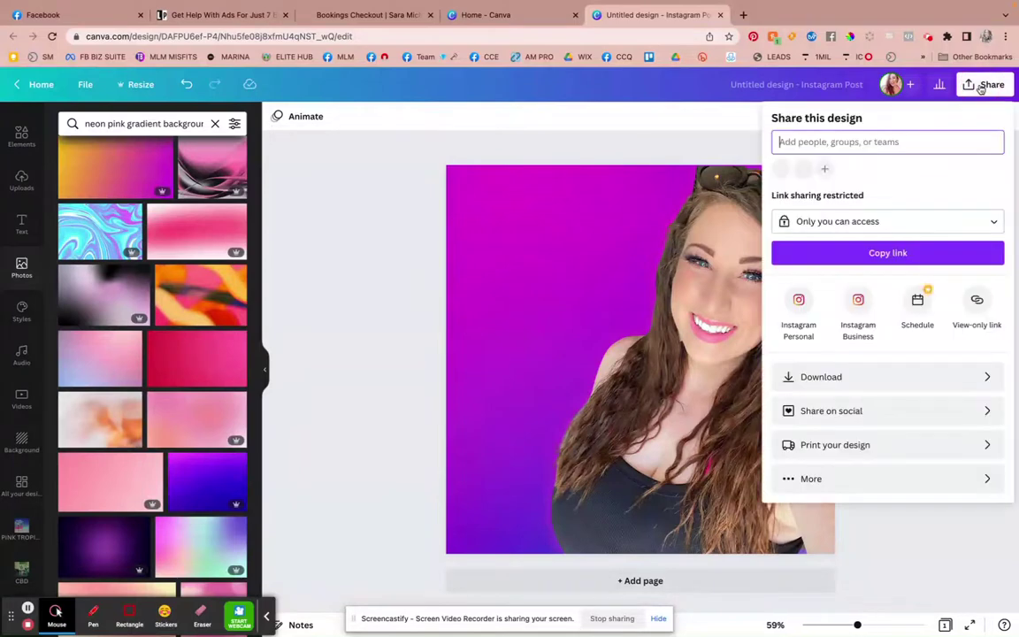
left_click(359, 177)
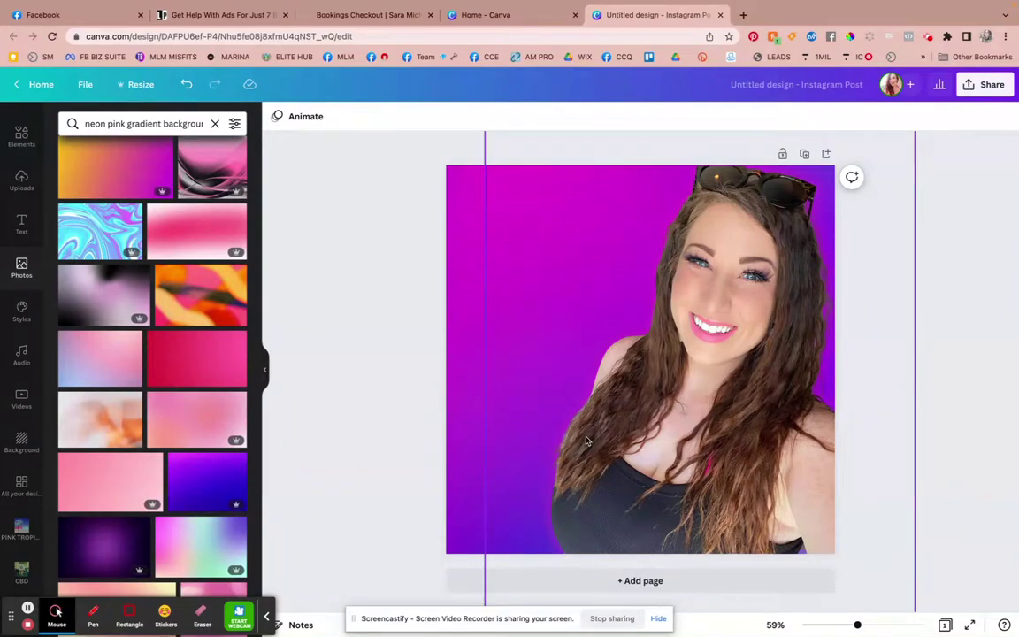
Open the creator's YouTube channel in a new browser tab and look through its video playlists
left_click(743, 16)
type("youtube.com/saramichaelsonl")
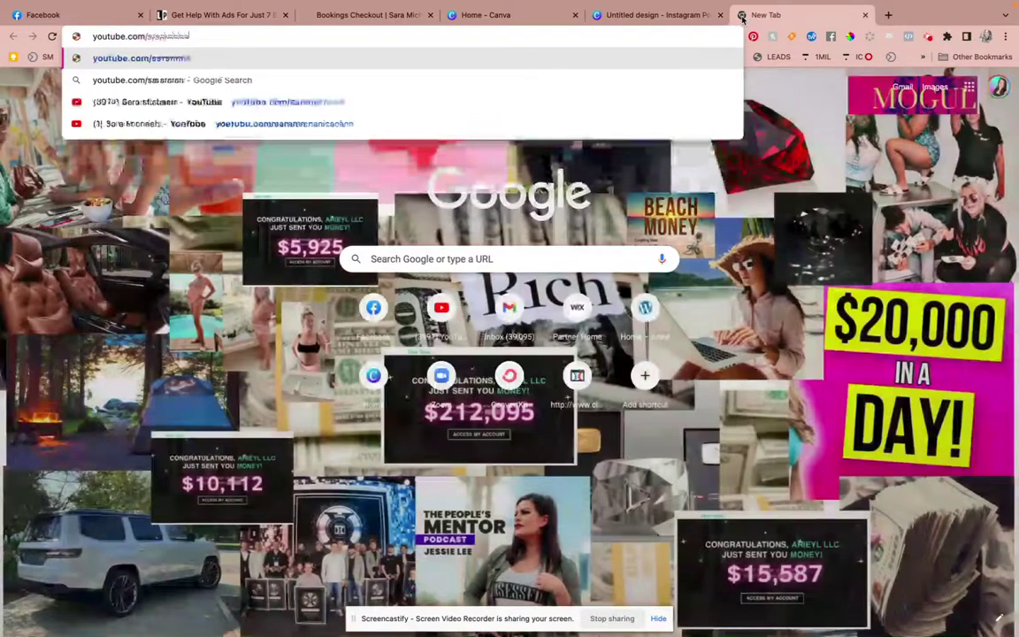
type("ine")
key("Return")
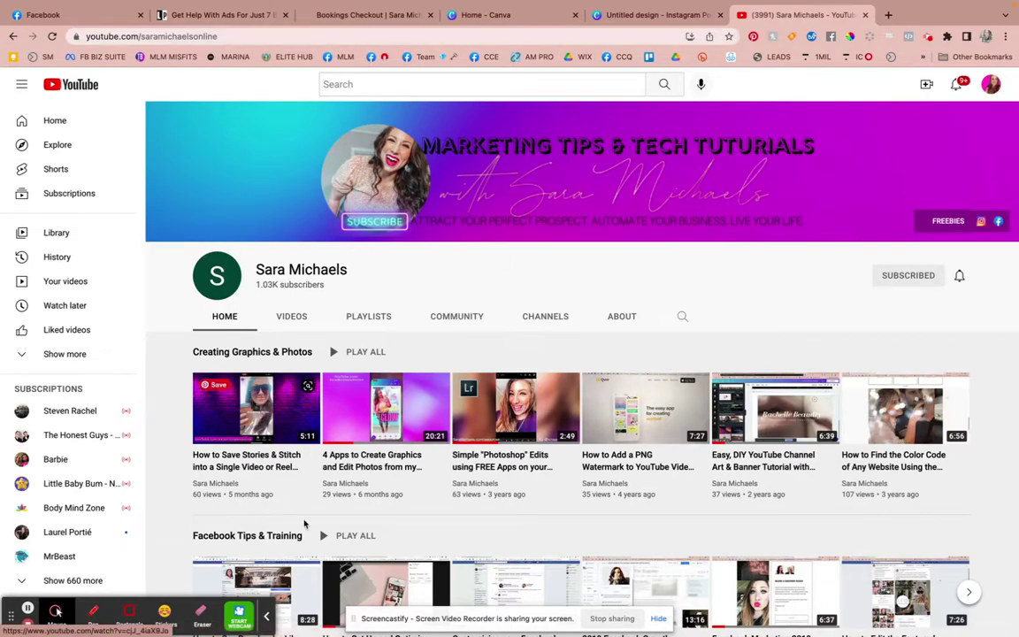
scroll(304, 523, "down", 5)
scroll(230, 425, "up", 5)
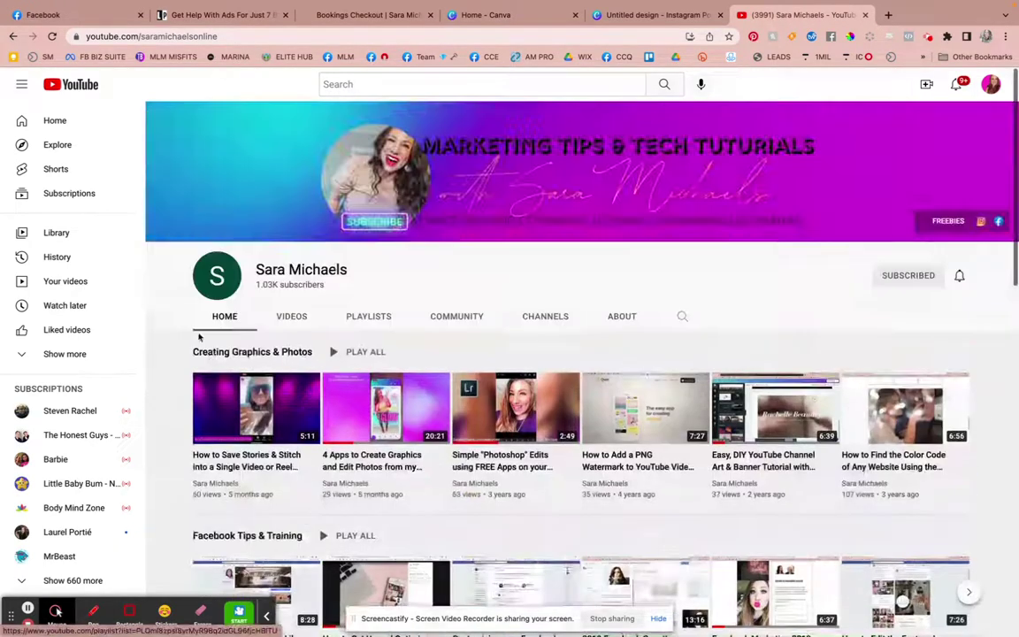